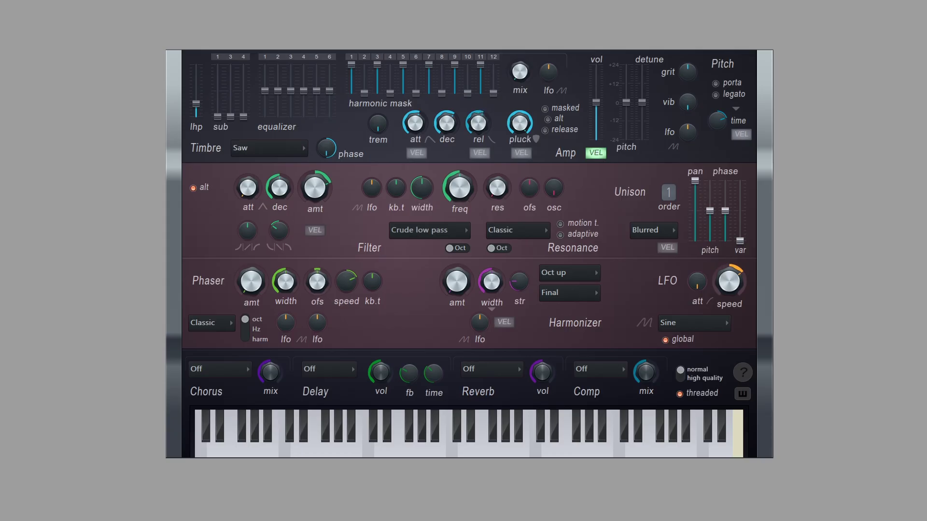
Step: Choose effect types: Flanger for the chorus, Classic for the reverb, and a compressor type
{"action": "left_click", "coordinate": [222, 367]}
{"action": "left_click", "coordinate": [221, 435]}
{"action": "left_click", "coordinate": [491, 371]}
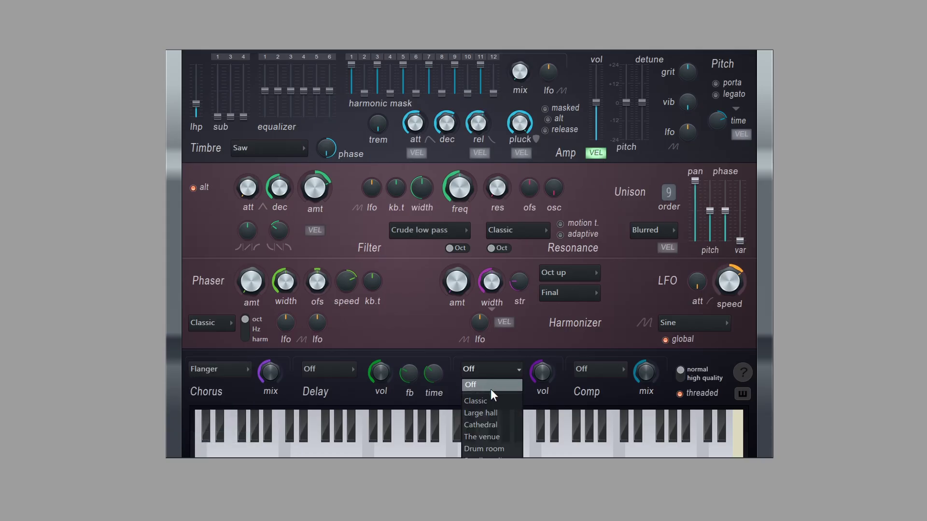
{"action": "left_click", "coordinate": [491, 404]}
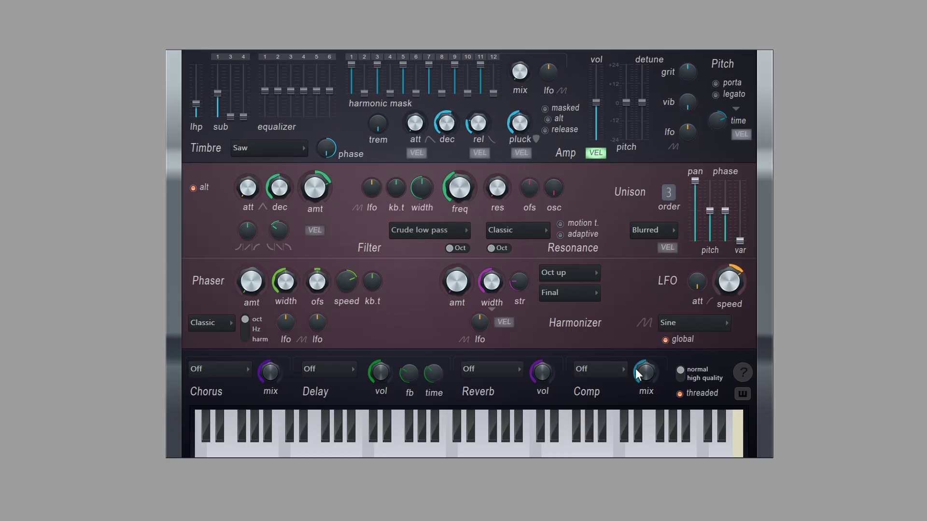
{"action": "left_click", "coordinate": [599, 370]}
{"action": "left_click", "coordinate": [583, 415]}
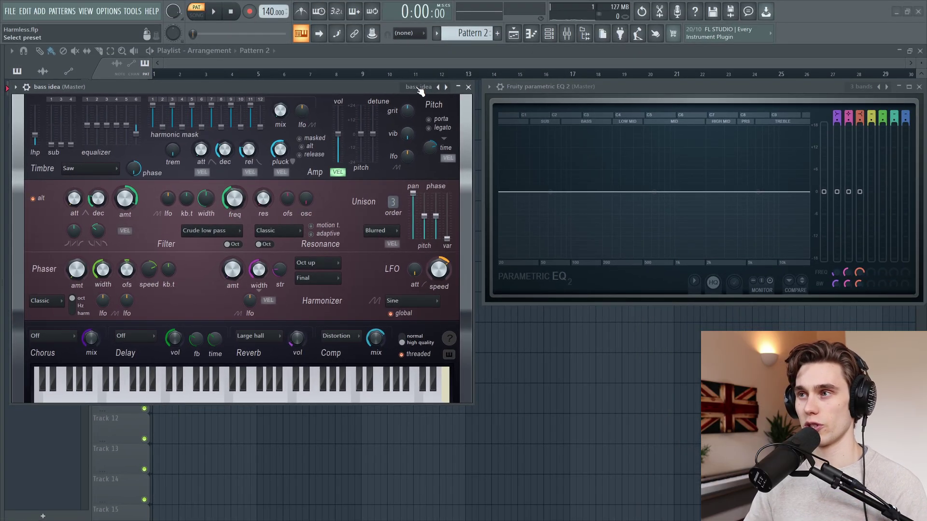
Step: Load the Default preset, raise the filter frequency to maximum and audition a note
{"action": "left_click", "coordinate": [420, 90]}
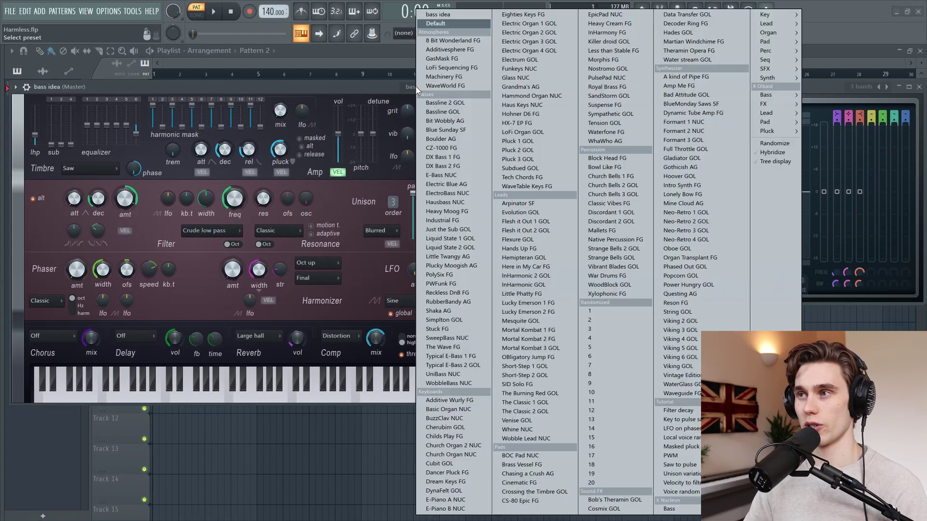
{"action": "left_click", "coordinate": [448, 28]}
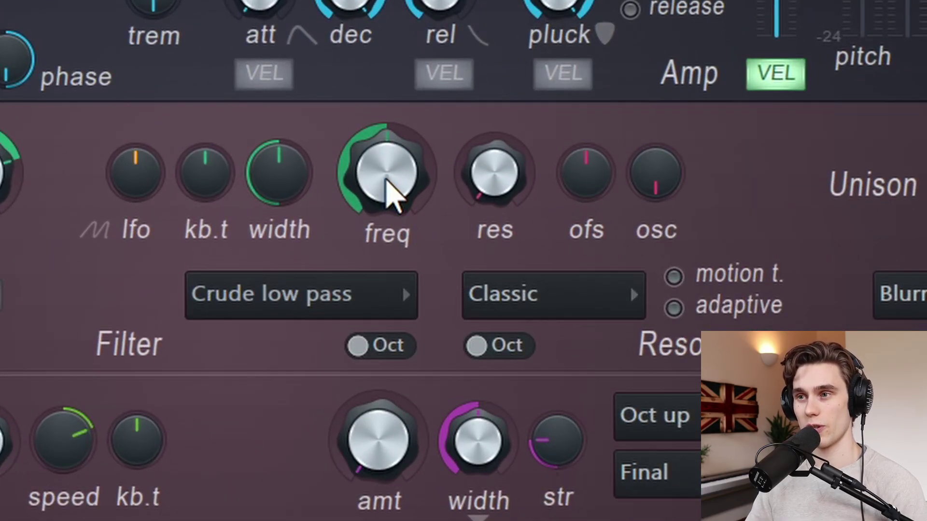
{"action": "left_click_drag", "start_coordinate": [393, 182], "coordinate": [393, 160]}
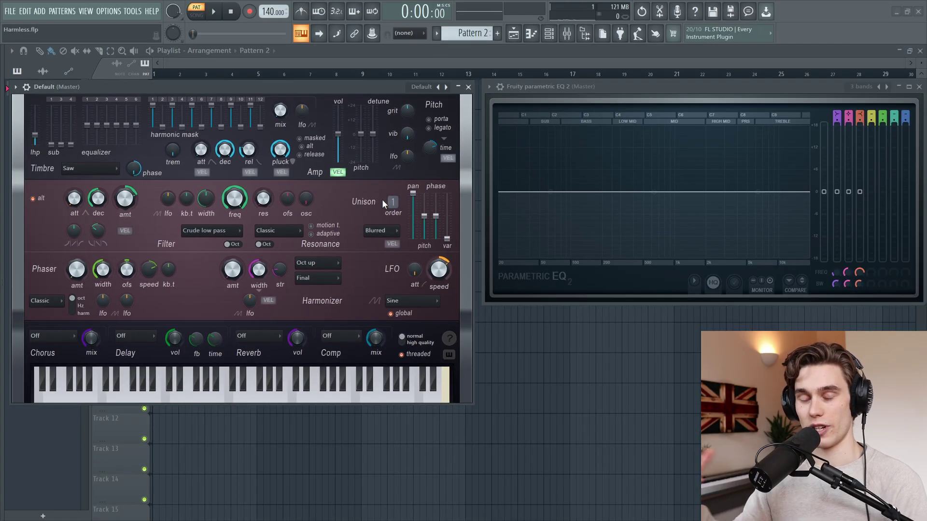
{"action": "key", "text": "z"}
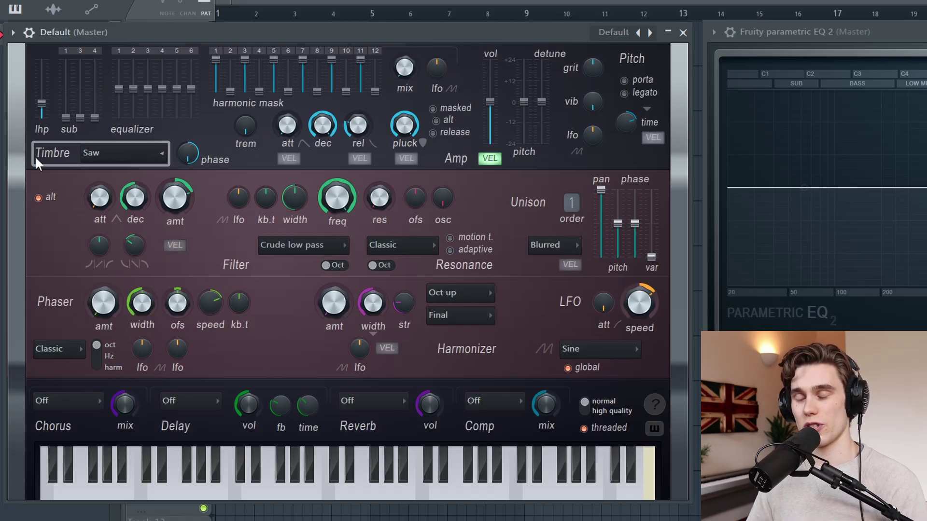
Step: Select Saw as the timbre waveform and play a test note
{"action": "left_click", "coordinate": [131, 158]}
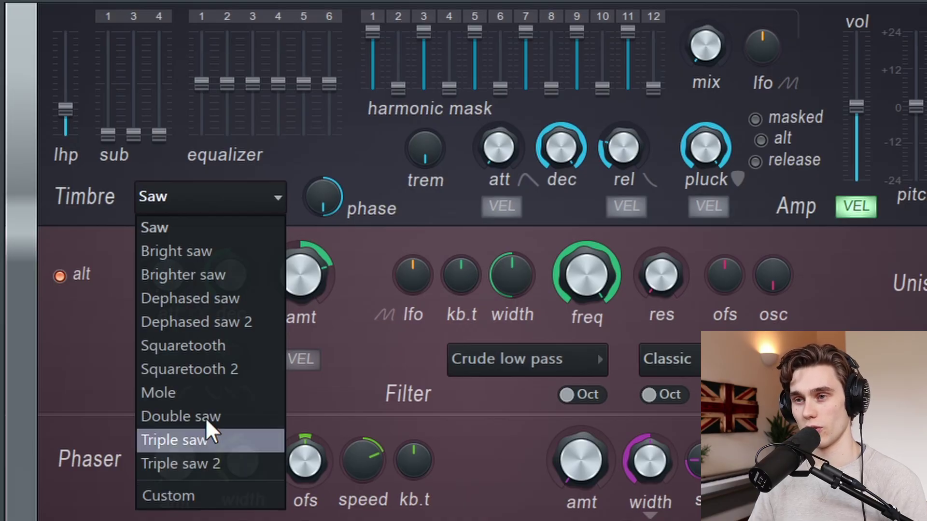
{"action": "left_click", "coordinate": [192, 233]}
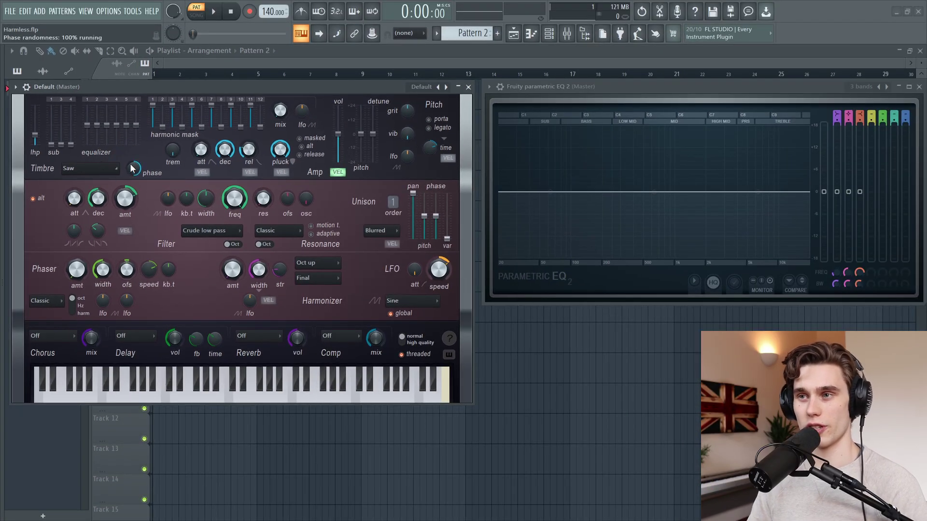
{"action": "key", "text": "z"}
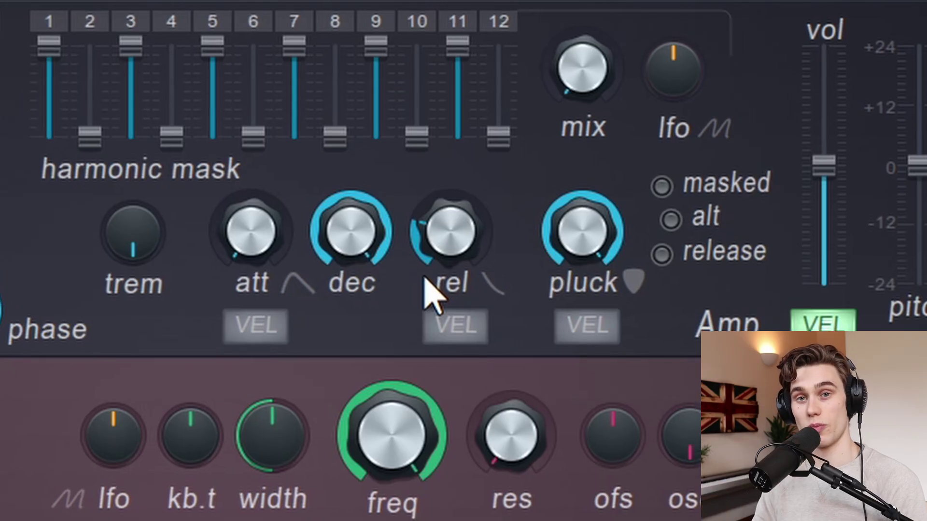
Step: Try different amp envelope attack and decay amounts, ending with attack at minimum and decay at about halfway
{"action": "left_click_drag", "start_coordinate": [261, 240], "coordinate": [261, 184]}
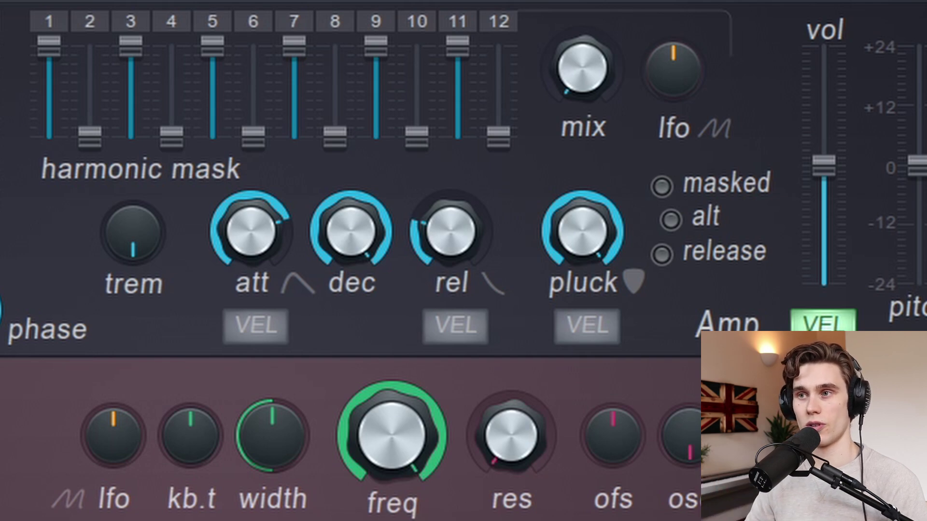
{"action": "left_click_drag", "start_coordinate": [248, 232], "coordinate": [252, 223]}
{"action": "left_click_drag", "start_coordinate": [360, 223], "coordinate": [328, 249]}
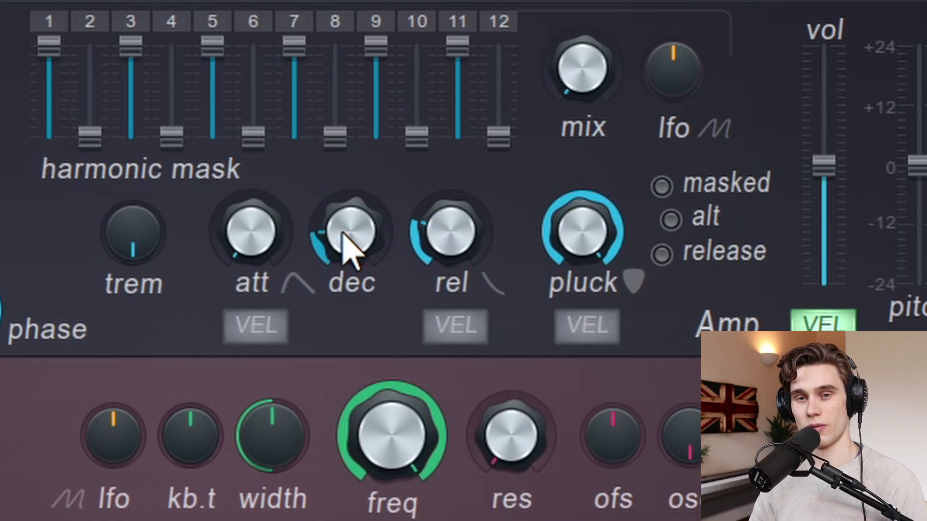
{"action": "left_click_drag", "start_coordinate": [357, 231], "coordinate": [358, 218]}
{"action": "left_click_drag", "start_coordinate": [271, 241], "coordinate": [270, 236]}
{"action": "left_click_drag", "start_coordinate": [386, 227], "coordinate": [387, 217]}
{"action": "mouse_move", "coordinate": [251, 232]}
{"action": "left_mouse_down"}
{"action": "mouse_move", "coordinate": [251, 203]}
{"action": "mouse_move", "coordinate": [247, 249]}
{"action": "mouse_move", "coordinate": [248, 229]}
{"action": "left_mouse_up"}
{"action": "left_click_drag", "start_coordinate": [338, 215], "coordinate": [338, 196]}
{"action": "left_click_drag", "start_coordinate": [251, 231], "coordinate": [217, 224]}
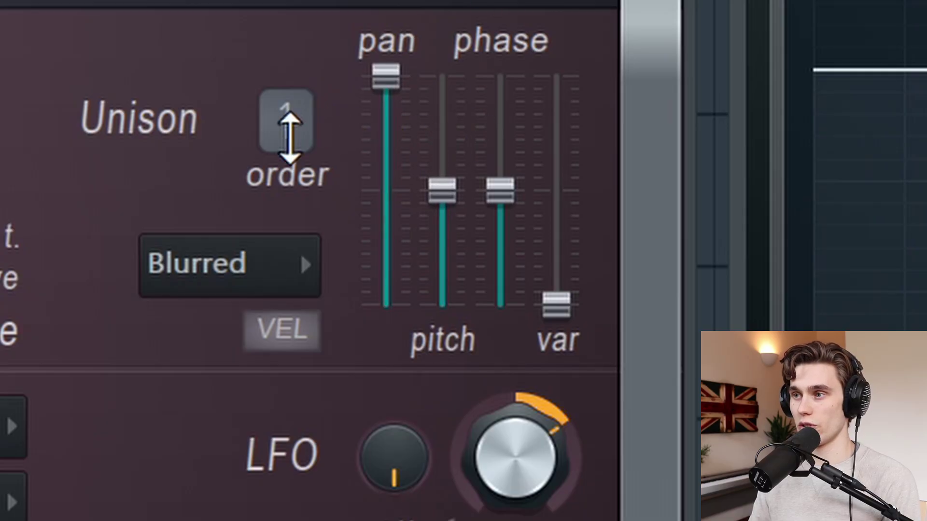
Step: Set the unison order to 5 voices
{"action": "scroll", "coordinate": [280, 127], "scroll_direction": "up", "scroll_amount": 4}
{"action": "scroll", "coordinate": [280, 127], "scroll_direction": "up", "scroll_amount": 4}
{"action": "scroll", "coordinate": [285, 120], "scroll_direction": "down", "scroll_amount": 4}
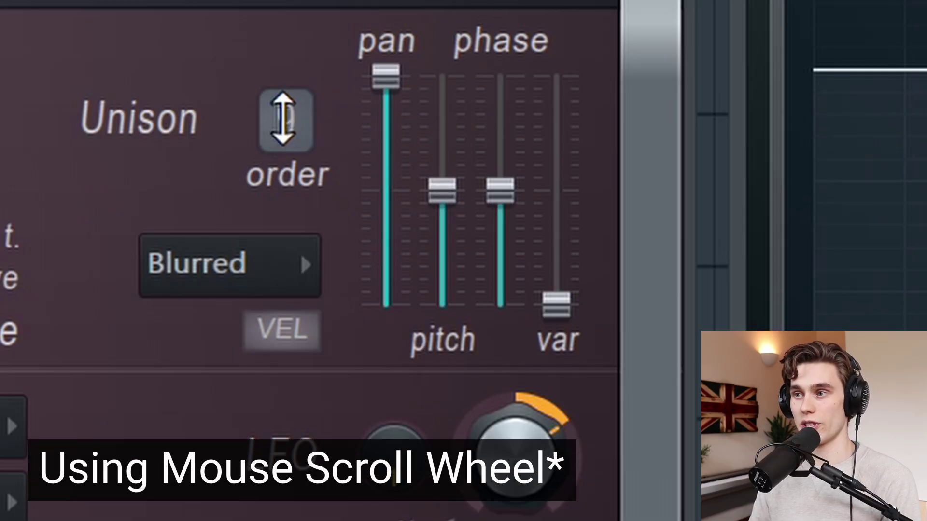
{"action": "scroll", "coordinate": [285, 121], "scroll_direction": "up", "scroll_amount": 1}
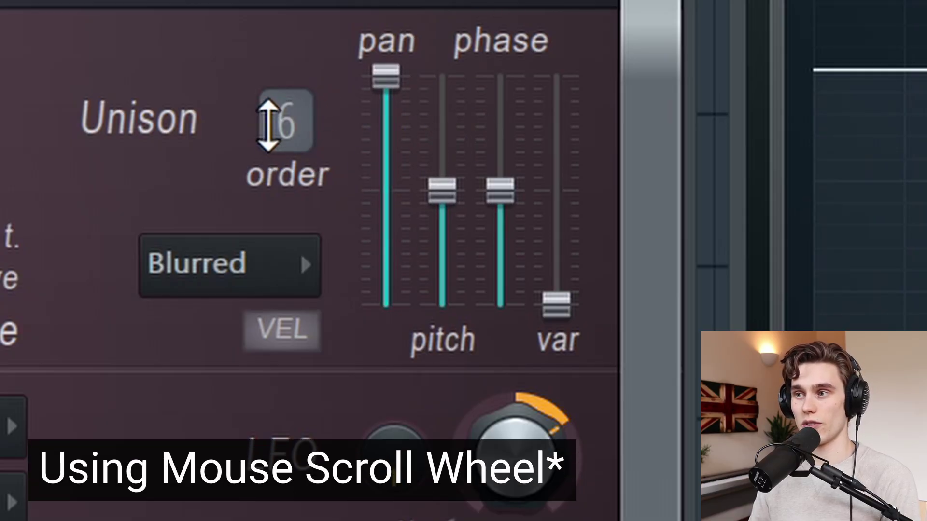
{"action": "scroll", "coordinate": [290, 126], "scroll_direction": "down", "scroll_amount": 1}
{"action": "scroll", "coordinate": [282, 128], "scroll_direction": "up", "scroll_amount": 1}
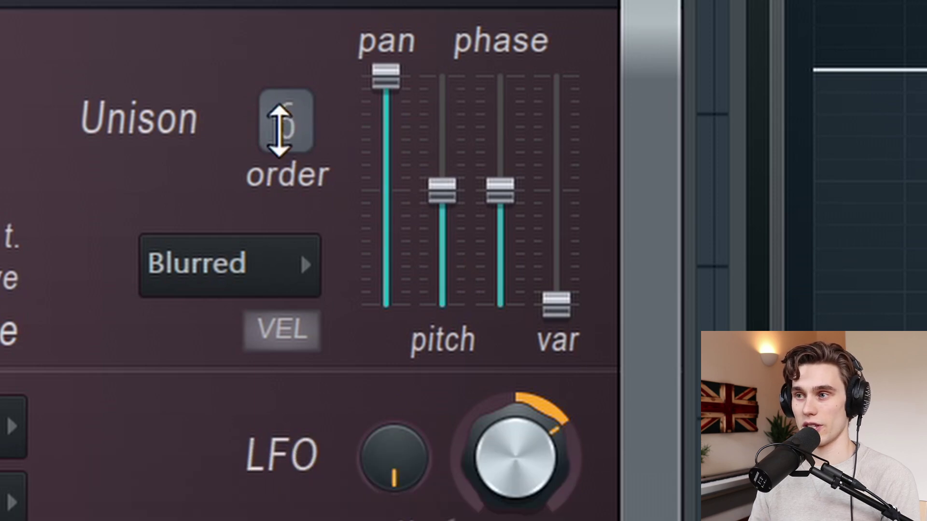
{"action": "scroll", "coordinate": [277, 137], "scroll_direction": "down", "scroll_amount": 1}
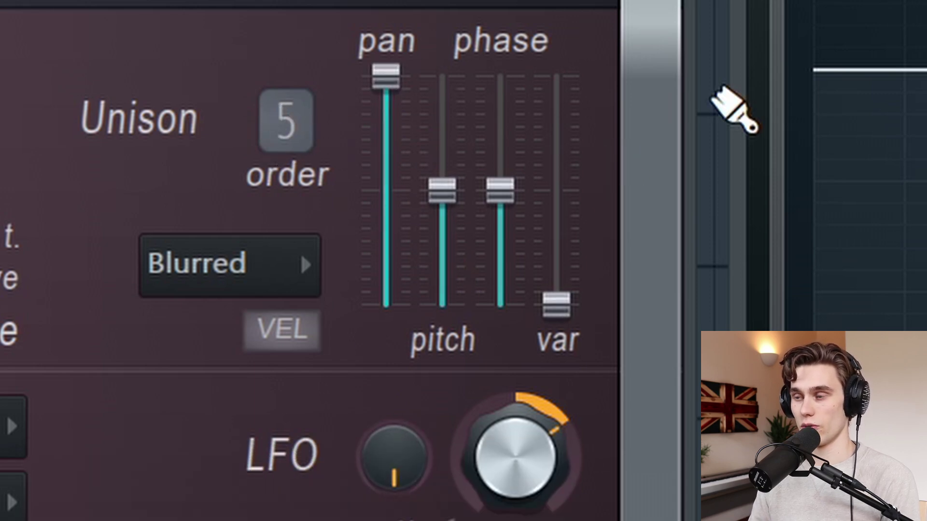
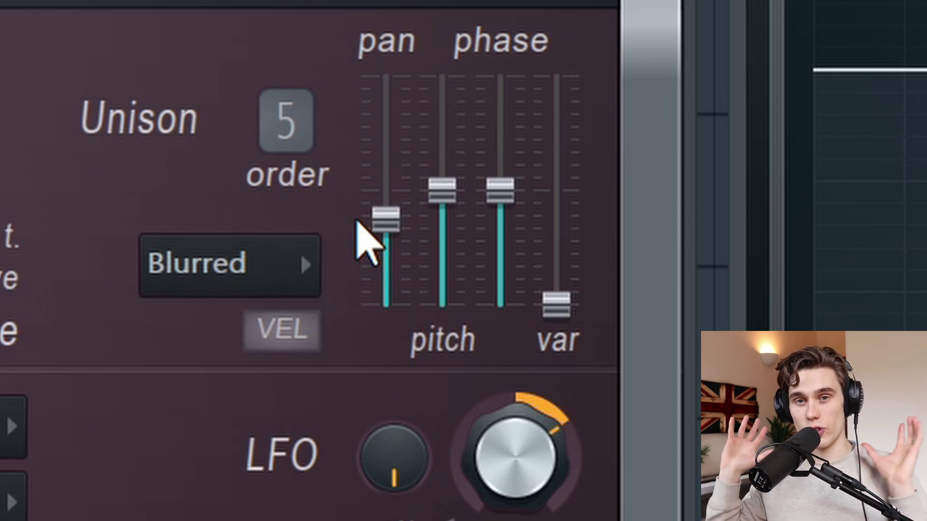
Step: Sweep the unison pan down to minimum and back up to maximum, and try the unison pitch slider
{"action": "left_click_drag", "start_coordinate": [392, 221], "coordinate": [397, 384]}
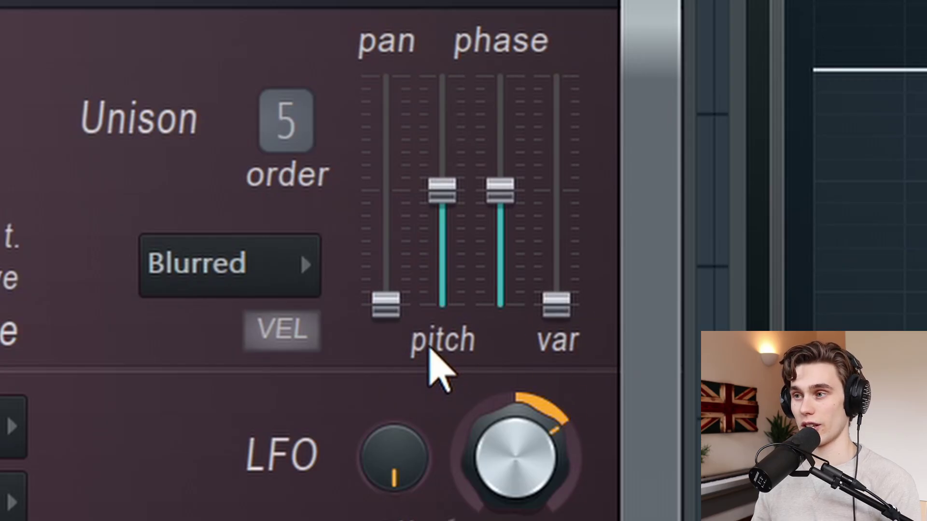
{"action": "left_click_drag", "start_coordinate": [396, 305], "coordinate": [390, 77]}
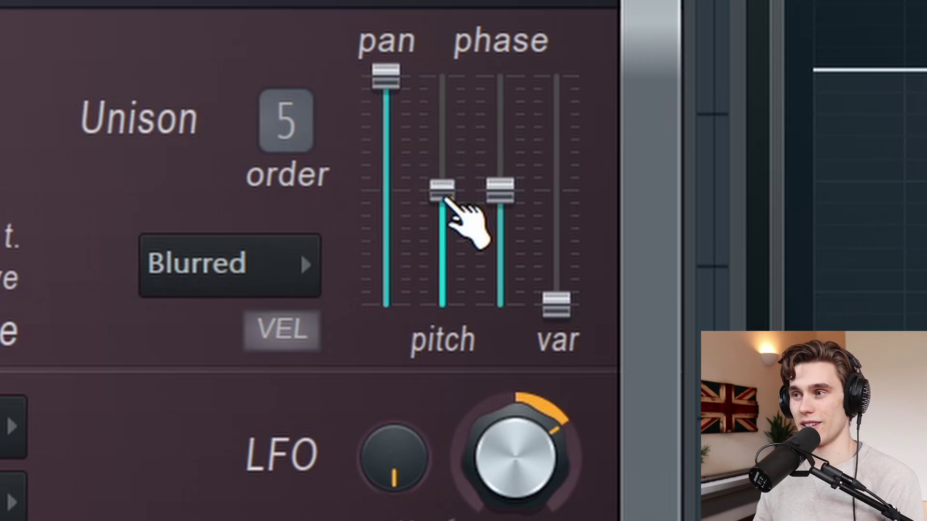
{"action": "mouse_move", "coordinate": [477, 189]}
{"action": "left_mouse_down"}
{"action": "mouse_move", "coordinate": [477, 159]}
{"action": "mouse_move", "coordinate": [477, 198]}
{"action": "mouse_move", "coordinate": [477, 186]}
{"action": "left_mouse_up"}
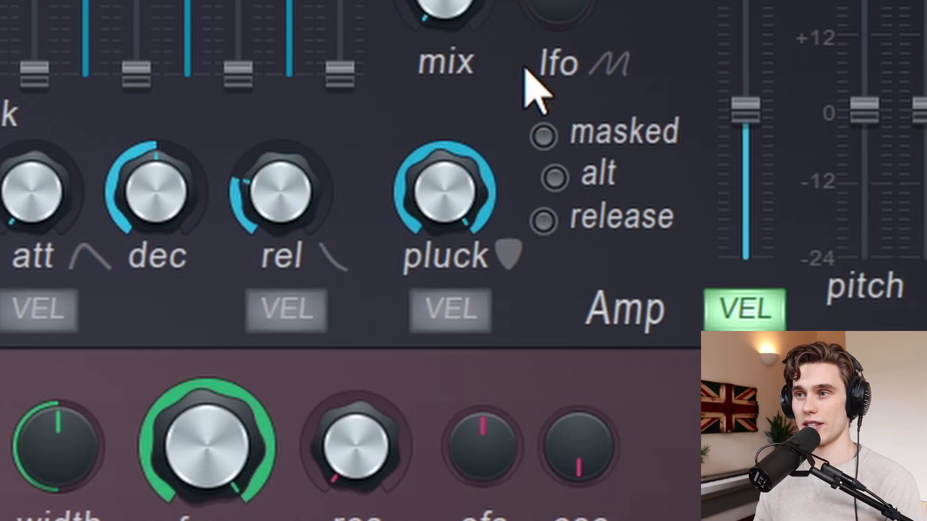
Step: Try different amp pluck amounts, from about a third up to just past halfway
{"action": "scroll", "coordinate": [449, 186], "scroll_direction": "down", "scroll_amount": 10}
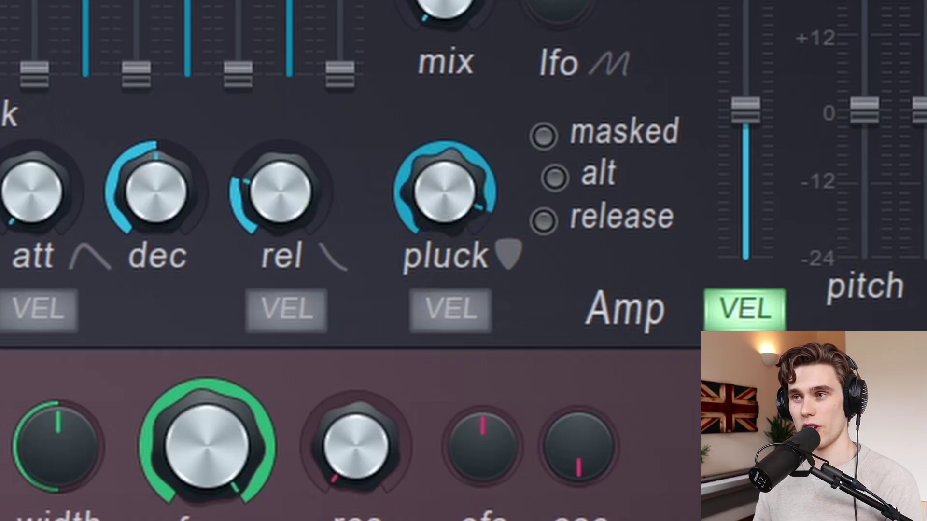
{"action": "left_click_drag", "start_coordinate": [446, 173], "coordinate": [438, 163]}
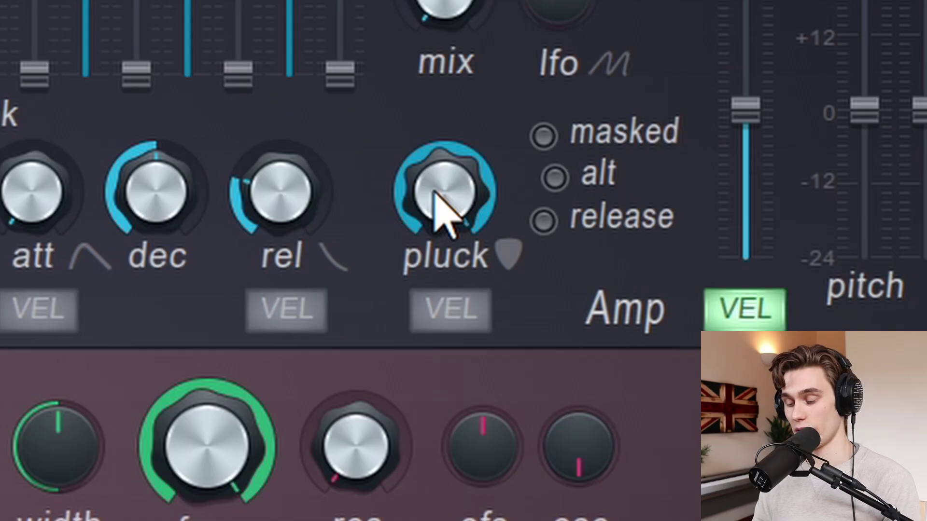
{"action": "left_click_drag", "start_coordinate": [444, 191], "coordinate": [444, 241]}
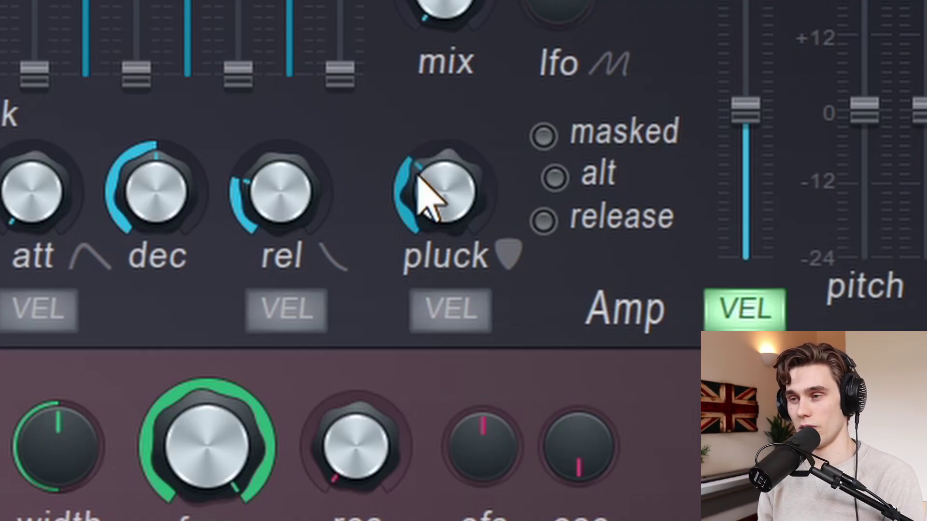
{"action": "left_click_drag", "start_coordinate": [488, 203], "coordinate": [488, 184]}
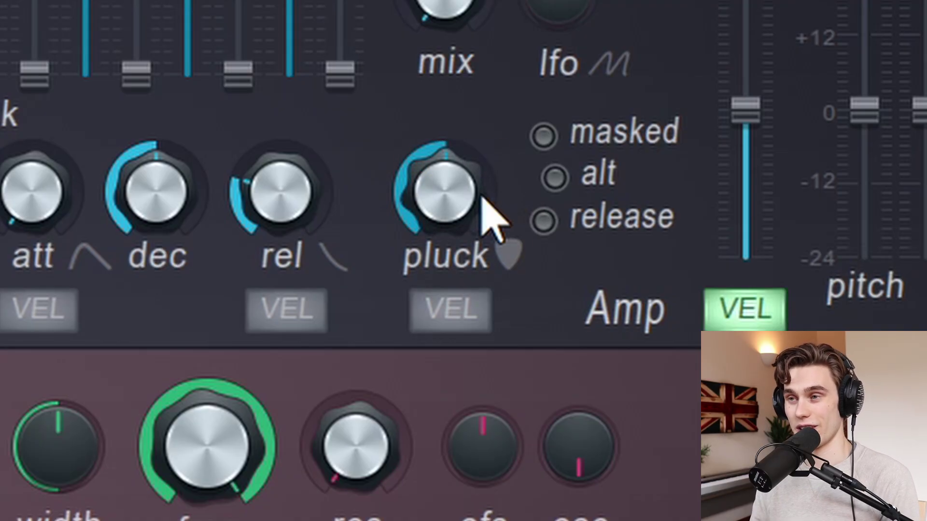
{"action": "left_click_drag", "start_coordinate": [440, 220], "coordinate": [439, 210]}
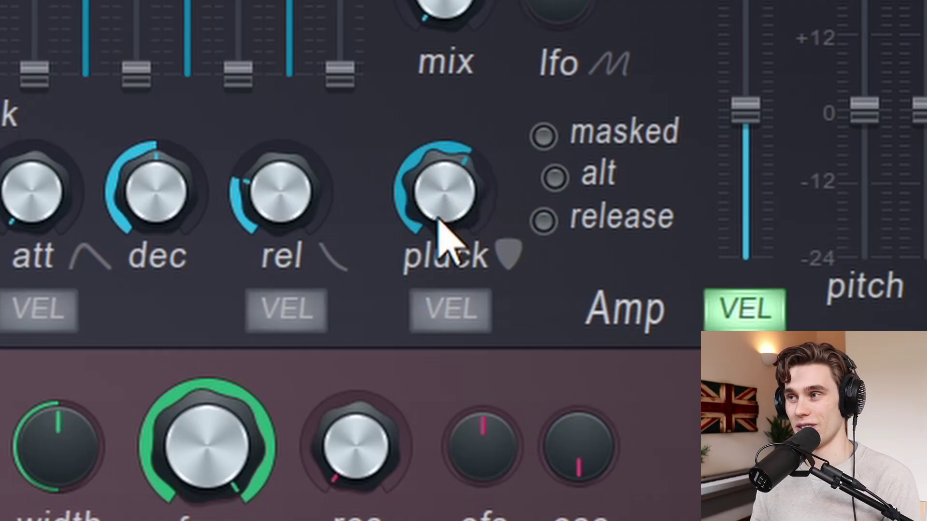
{"action": "left_click_drag", "start_coordinate": [439, 220], "coordinate": [438, 212]}
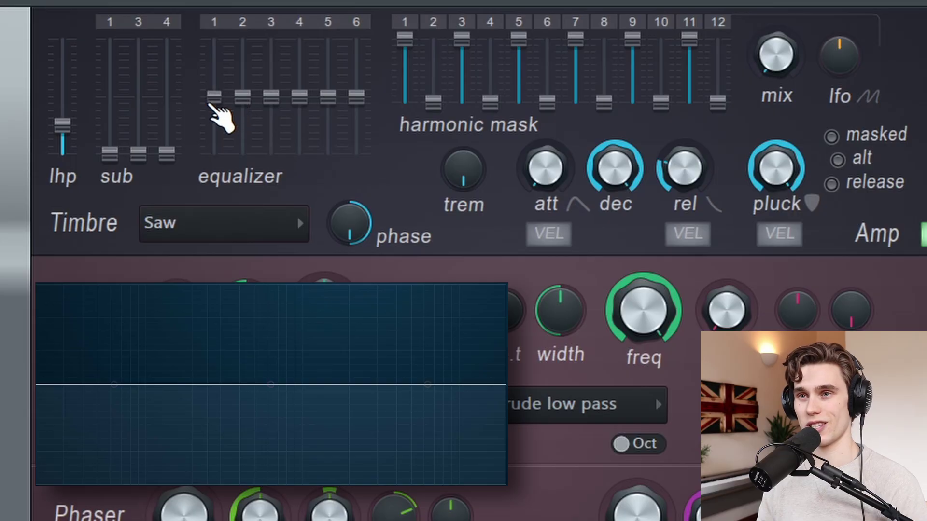
Step: Pull timbre equalizer bands 1 and 2 to minimum one at a time, and return the bands to the middle
{"action": "left_click_drag", "start_coordinate": [221, 107], "coordinate": [221, 138]}
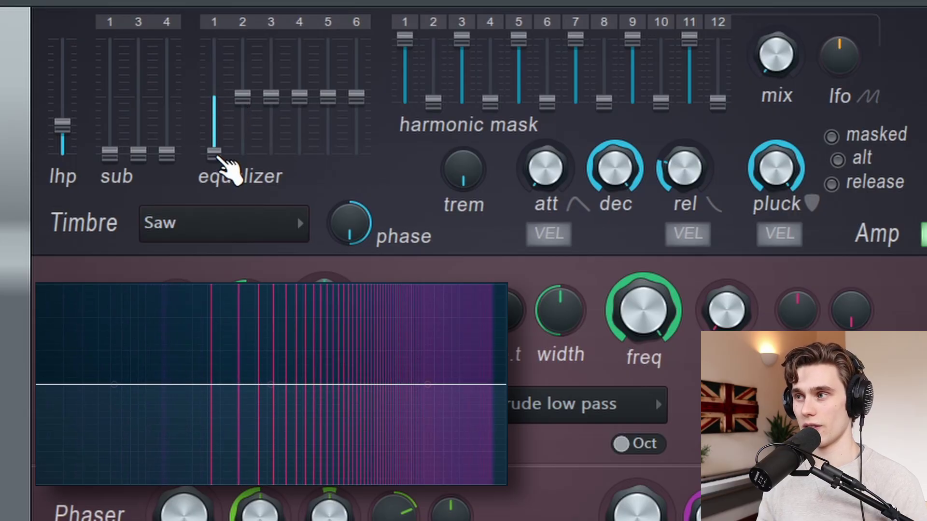
{"action": "left_click_drag", "start_coordinate": [218, 155], "coordinate": [243, 153]}
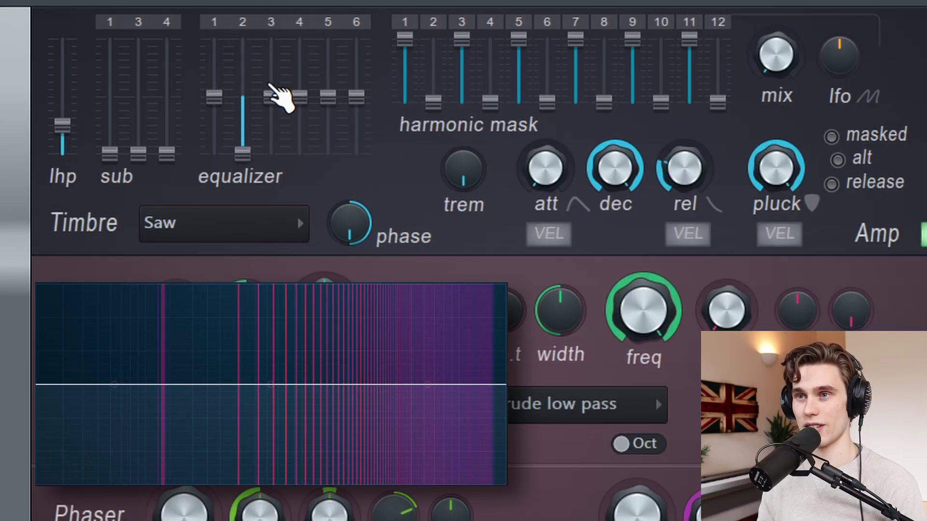
{"action": "left_click_drag", "start_coordinate": [251, 162], "coordinate": [323, 113]}
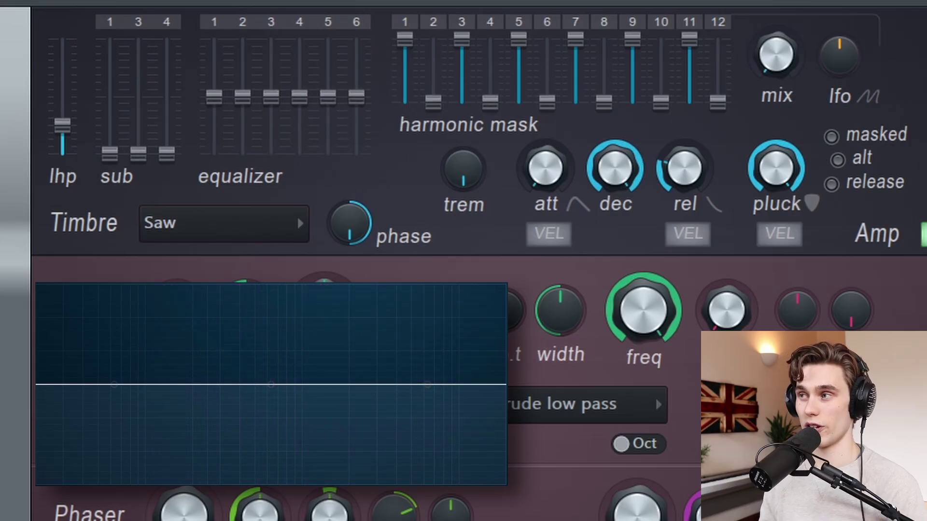
{"action": "left_click_drag", "start_coordinate": [329, 102], "coordinate": [351, 100]}
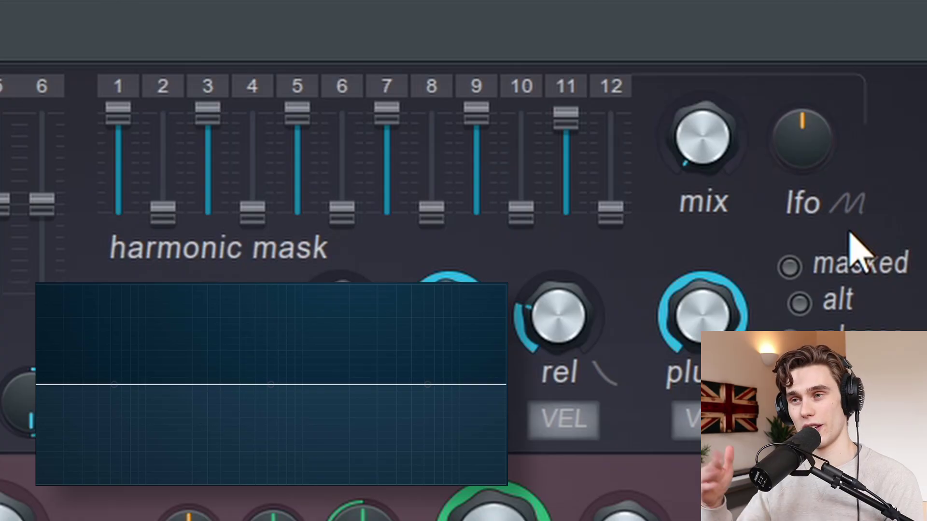
Step: Set the harmonic mask mix to maximum and raise harmonics 2, 4, 6, 8, 10 and 12 to full
{"action": "left_click_drag", "start_coordinate": [704, 149], "coordinate": [703, 104]}
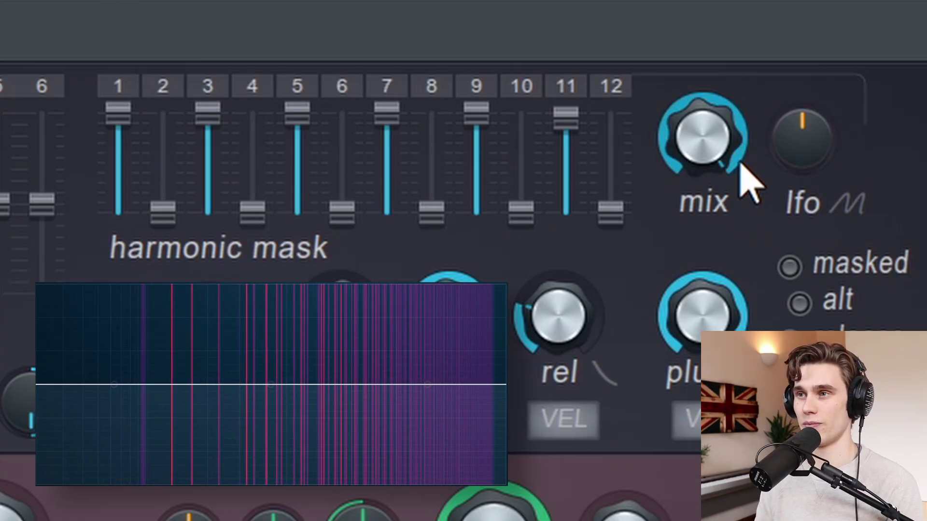
{"action": "left_click_drag", "start_coordinate": [700, 152], "coordinate": [703, 116]}
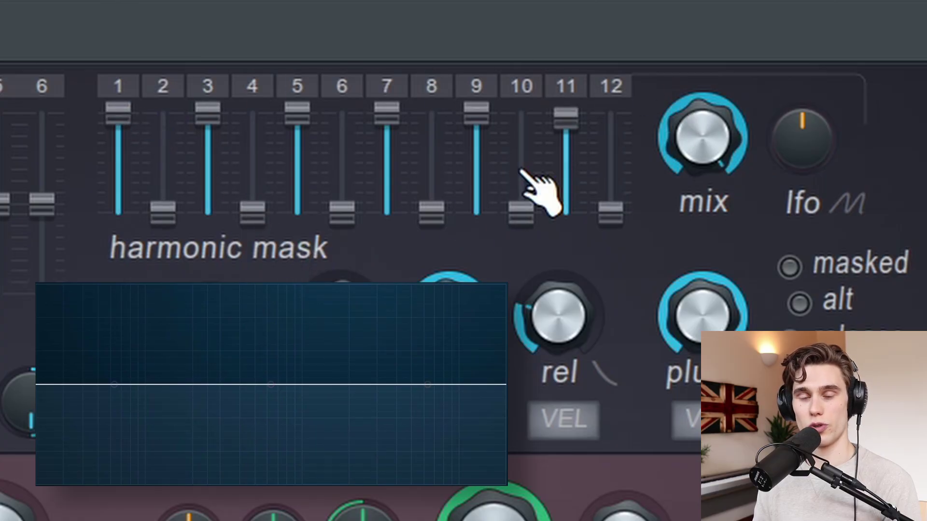
{"action": "left_click_drag", "start_coordinate": [164, 214], "coordinate": [164, 113]}
{"action": "left_click_drag", "start_coordinate": [252, 215], "coordinate": [252, 118]}
{"action": "left_click_drag", "start_coordinate": [342, 215], "coordinate": [342, 111]}
{"action": "left_click_drag", "start_coordinate": [431, 213], "coordinate": [431, 111]}
{"action": "left_click_drag", "start_coordinate": [522, 212], "coordinate": [521, 111]}
{"action": "left_click_drag", "start_coordinate": [610, 213], "coordinate": [611, 111]}
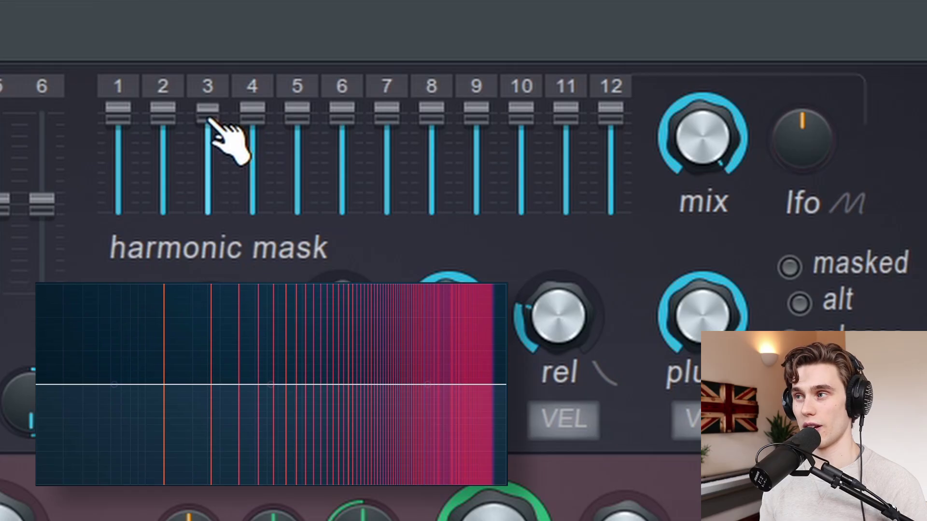
Step: Try the harmonic mask with harmonics 1, 3, 5, 8, 11 and 12 pulled to minimum, and return all twelve harmonics to full
{"action": "left_click_drag", "start_coordinate": [207, 126], "coordinate": [207, 213]}
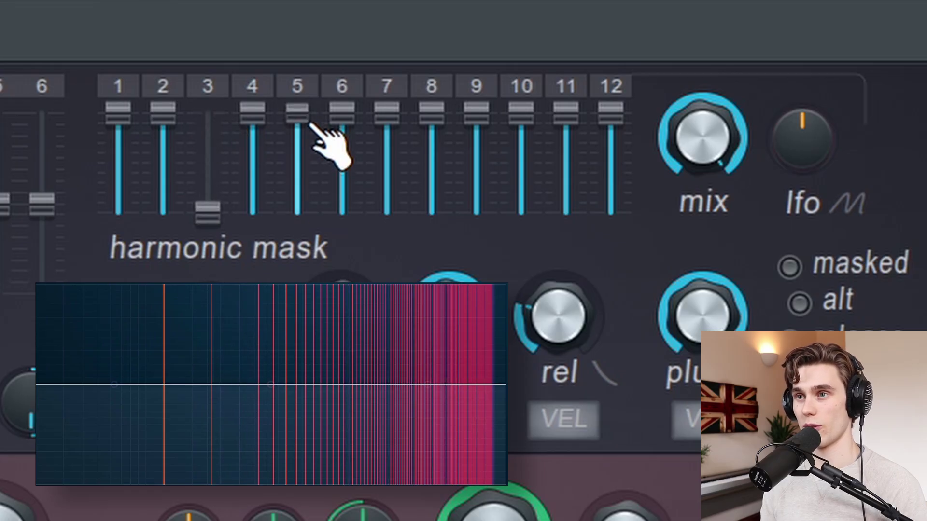
{"action": "left_click_drag", "start_coordinate": [297, 112], "coordinate": [297, 213]}
{"action": "left_click_drag", "start_coordinate": [118, 112], "coordinate": [118, 213]}
{"action": "left_click_drag", "start_coordinate": [431, 112], "coordinate": [431, 212]}
{"action": "left_click_drag", "start_coordinate": [566, 112], "coordinate": [566, 212]}
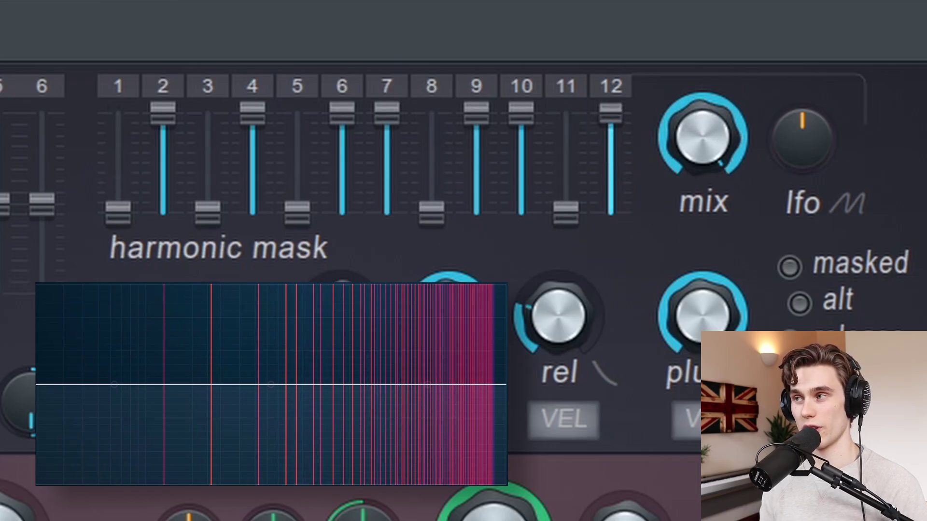
{"action": "left_click_drag", "start_coordinate": [611, 112], "coordinate": [610, 213]}
{"action": "left_click_drag", "start_coordinate": [298, 213], "coordinate": [297, 112]}
{"action": "left_click_drag", "start_coordinate": [207, 213], "coordinate": [207, 112]}
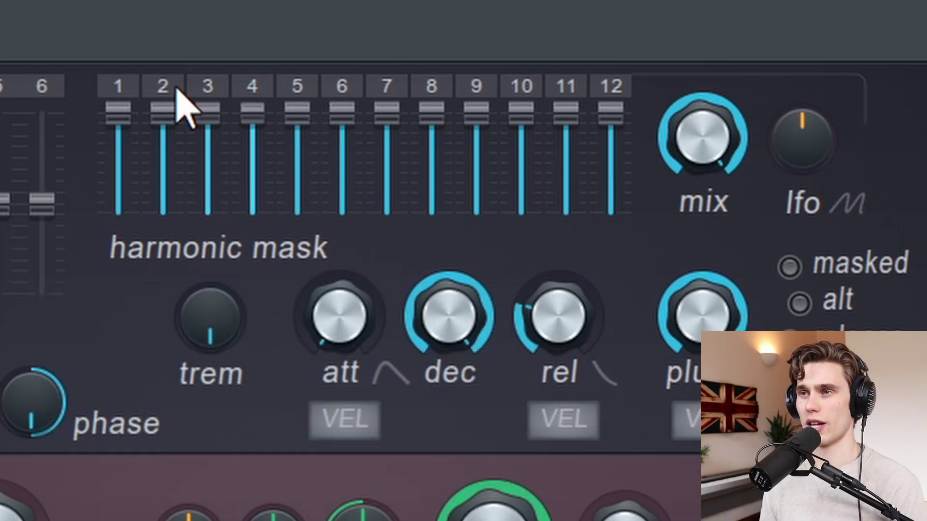
Step: Turn the harmonic mask mix down to minimum
{"action": "mouse_move", "coordinate": [698, 118]}
{"action": "left_mouse_down"}
{"action": "mouse_move", "coordinate": [697, 145]}
{"action": "mouse_move", "coordinate": [698, 118]}
{"action": "left_mouse_up"}
{"action": "left_click_drag", "start_coordinate": [386, 112], "coordinate": [374, 207]}
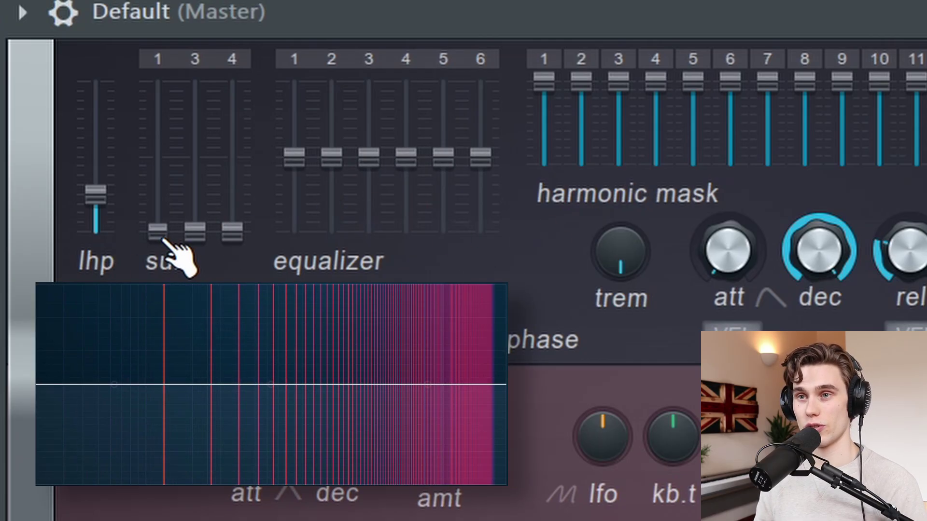
Step: Raise sub harmonics 1 and 3 to maximum one at a time, and return both to minimum
{"action": "left_click_drag", "start_coordinate": [159, 231], "coordinate": [158, 80]}
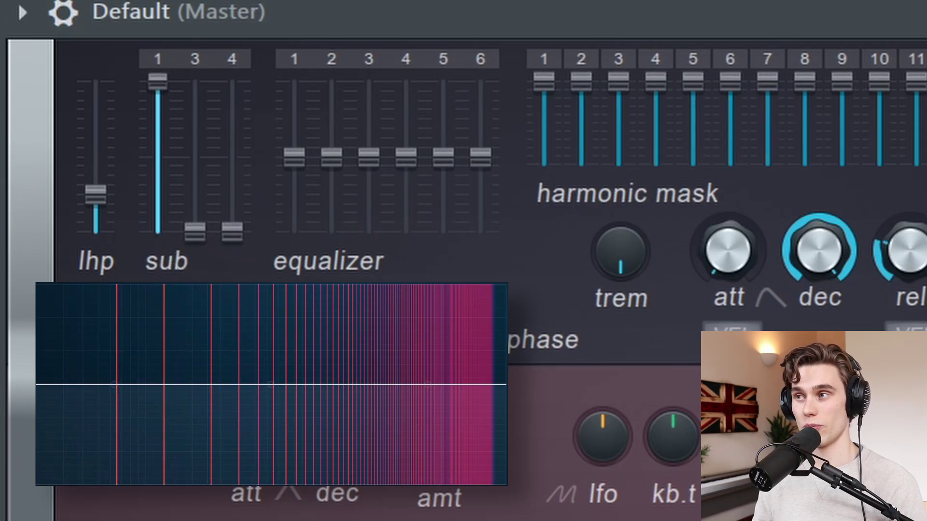
{"action": "left_click_drag", "start_coordinate": [195, 231], "coordinate": [195, 80]}
{"action": "mouse_move", "coordinate": [232, 231]}
{"action": "left_mouse_down"}
{"action": "mouse_move", "coordinate": [233, 79]}
{"action": "mouse_move", "coordinate": [232, 232]}
{"action": "left_mouse_up"}
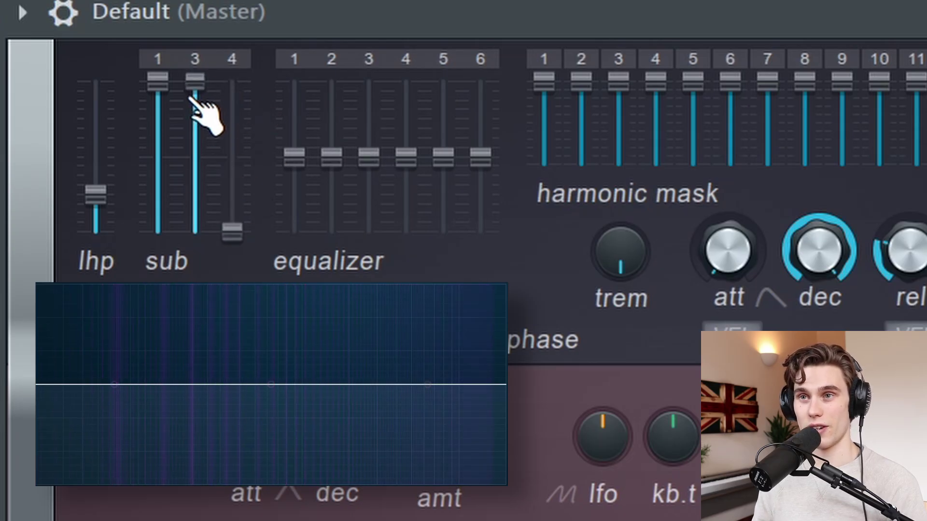
{"action": "left_click_drag", "start_coordinate": [195, 80], "coordinate": [195, 231]}
{"action": "left_click_drag", "start_coordinate": [158, 80], "coordinate": [158, 227]}
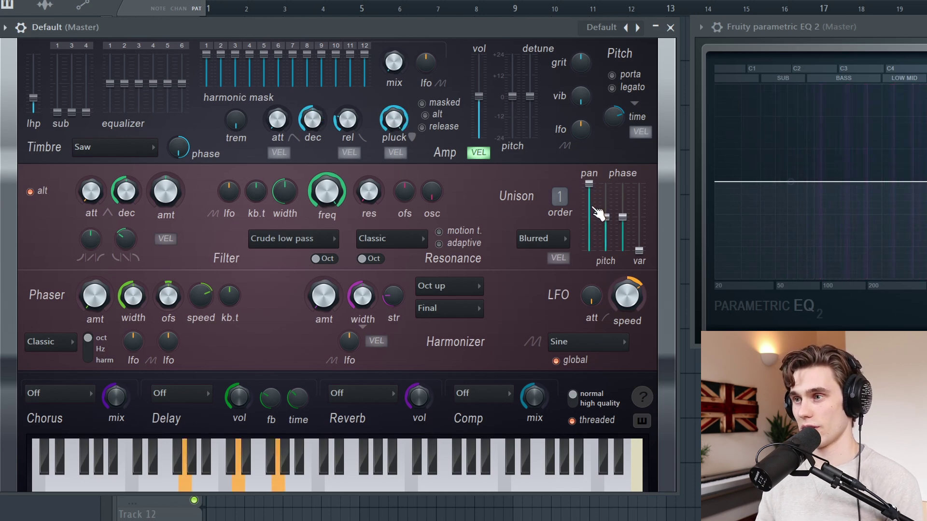
Step: Set the unison order to 5, and sweep the Crude low pass filter frequency down to near minimum and back up
{"action": "left_click_drag", "start_coordinate": [559, 196], "coordinate": [561, 205]}
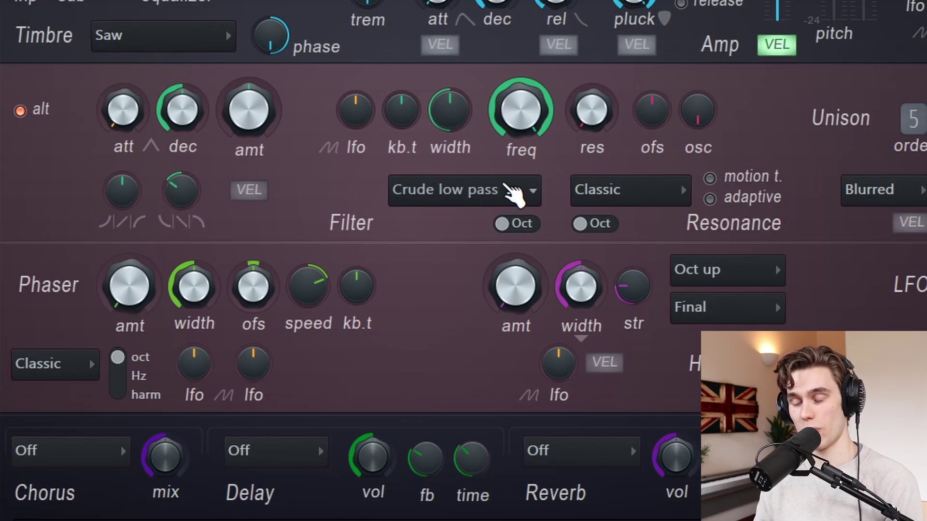
{"action": "mouse_move", "coordinate": [521, 110]}
{"action": "left_mouse_down"}
{"action": "mouse_move", "coordinate": [521, 164]}
{"action": "mouse_move", "coordinate": [520, 103]}
{"action": "left_mouse_up"}
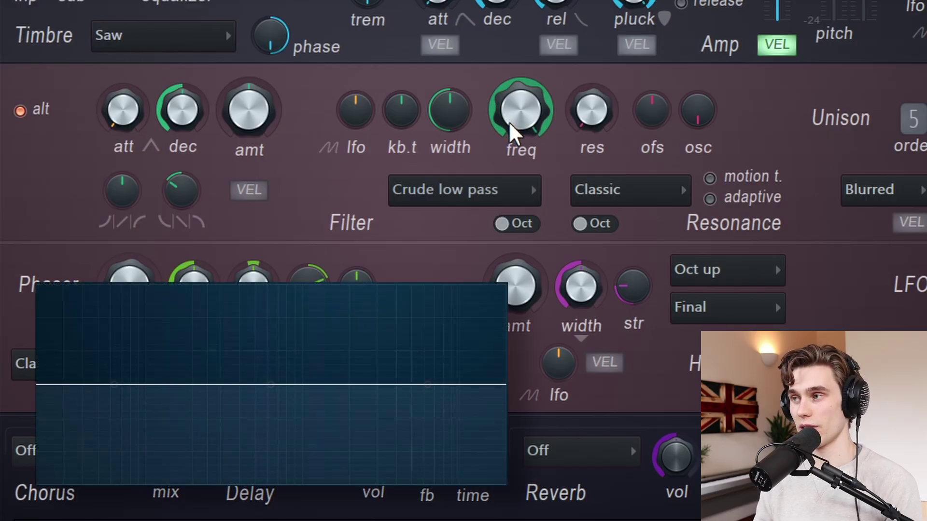
{"action": "left_click_drag", "start_coordinate": [508, 120], "coordinate": [508, 167]}
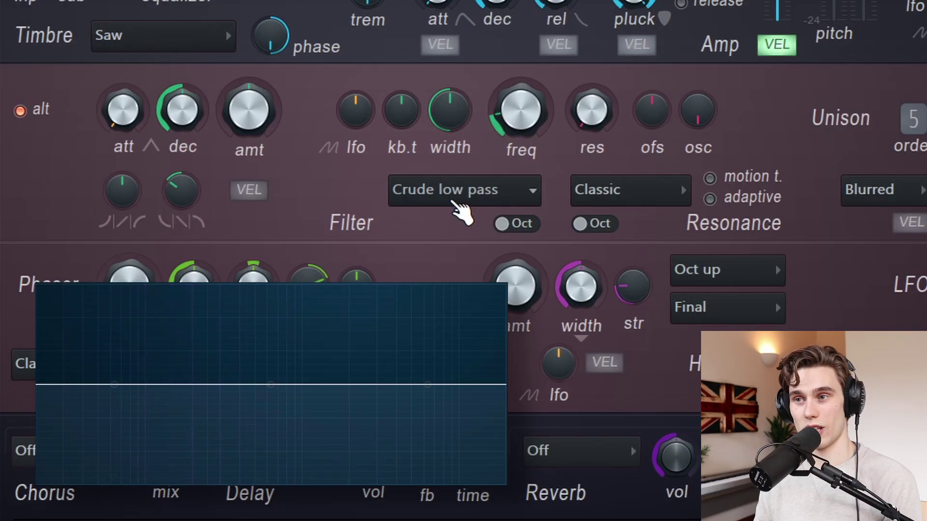
{"action": "left_click_drag", "start_coordinate": [521, 109], "coordinate": [521, 66]}
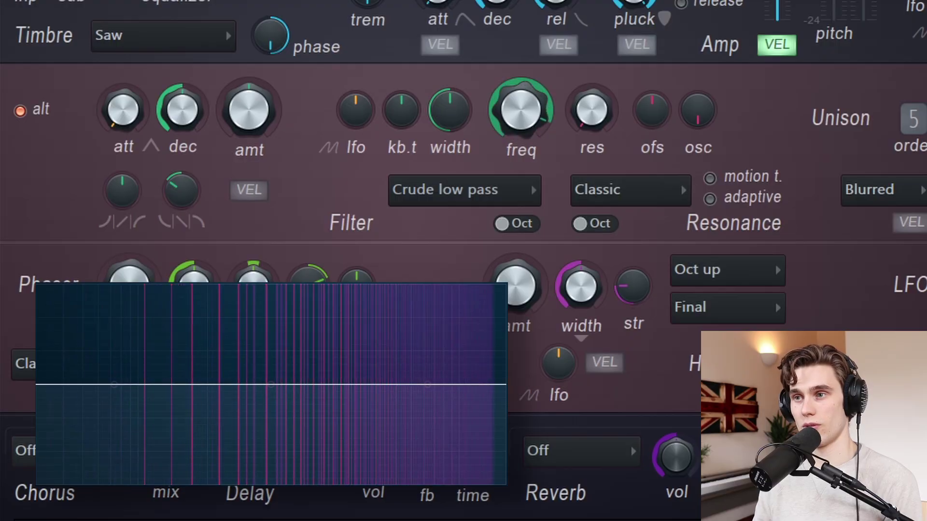
Step: Switch the filter to Classic high pass at about half frequency, and lower the timbre lhp slider to just above a quarter
{"action": "left_click", "coordinate": [507, 183]}
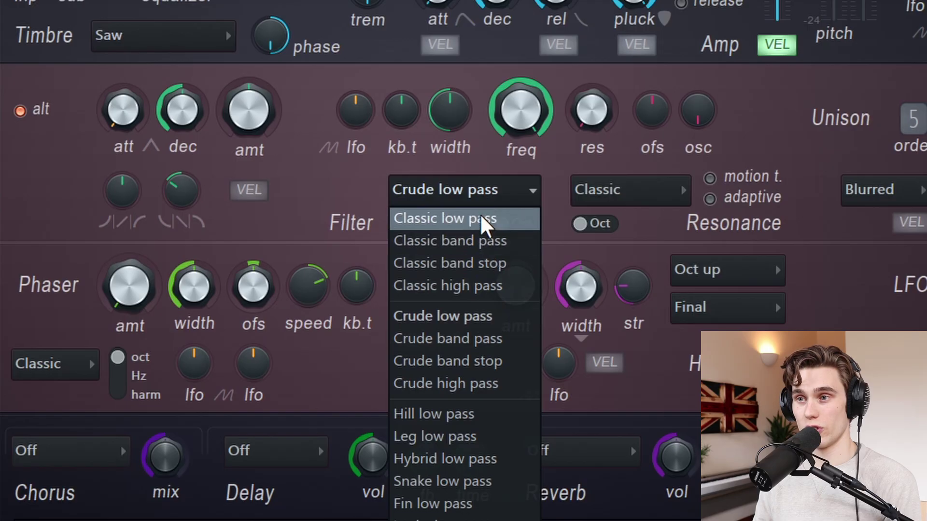
{"action": "left_click", "coordinate": [471, 286]}
{"action": "left_click_drag", "start_coordinate": [535, 104], "coordinate": [522, 119]}
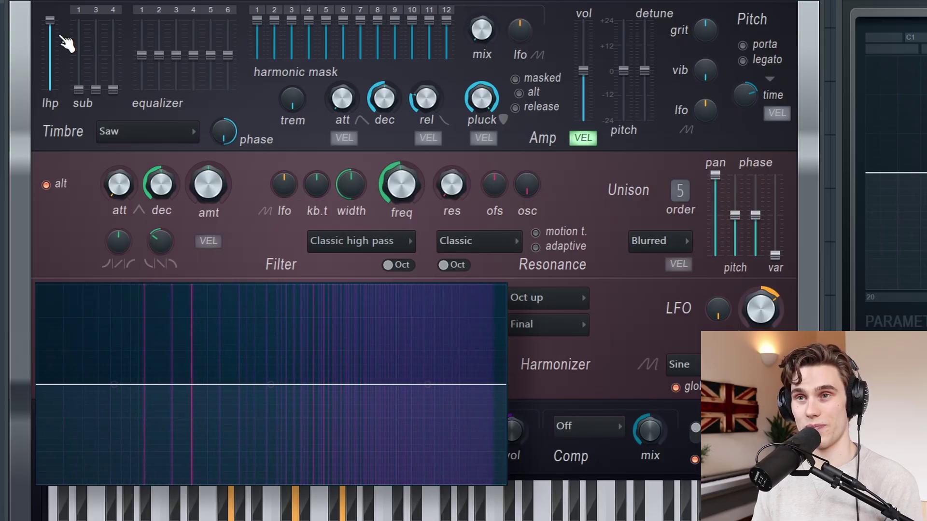
{"action": "left_click_drag", "start_coordinate": [54, 29], "coordinate": [54, 67]}
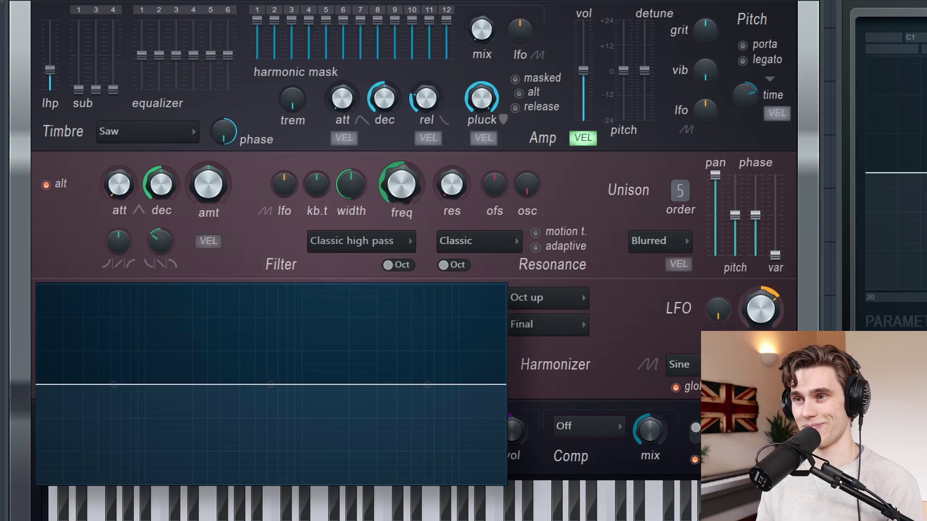
Step: Switch the filter to Classic low pass and sweep its frequency up and down, ending a little below halfway
{"action": "left_click", "coordinate": [396, 240]}
{"action": "left_click", "coordinate": [371, 261]}
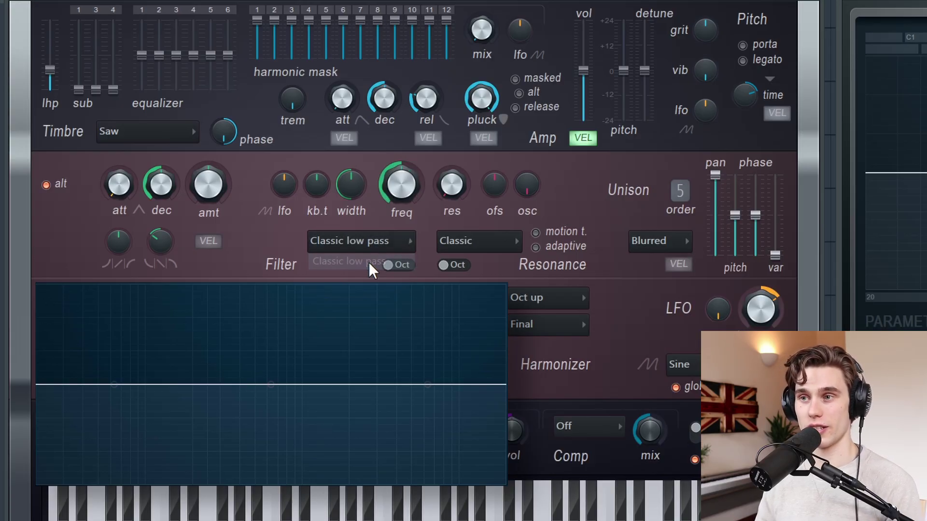
{"action": "left_click_drag", "start_coordinate": [402, 187], "coordinate": [402, 175]}
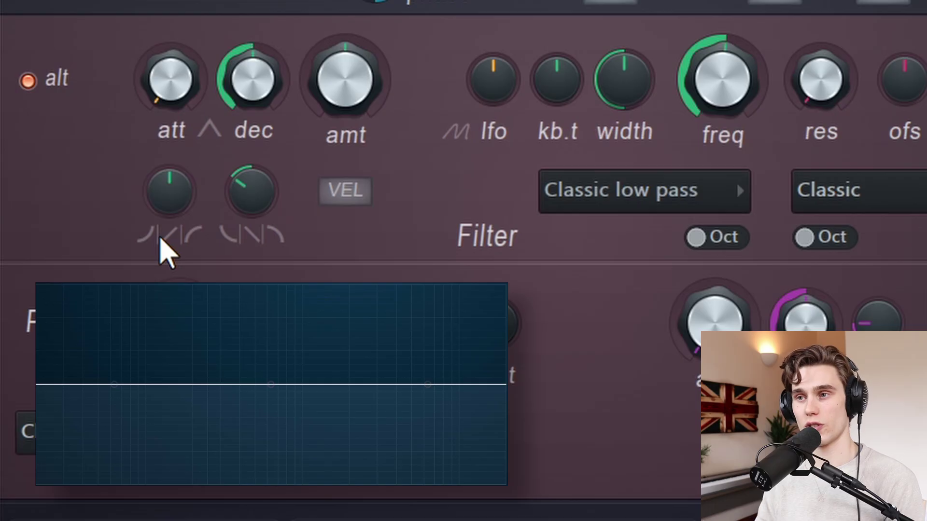
{"action": "left_click_drag", "start_coordinate": [714, 82], "coordinate": [744, 94]}
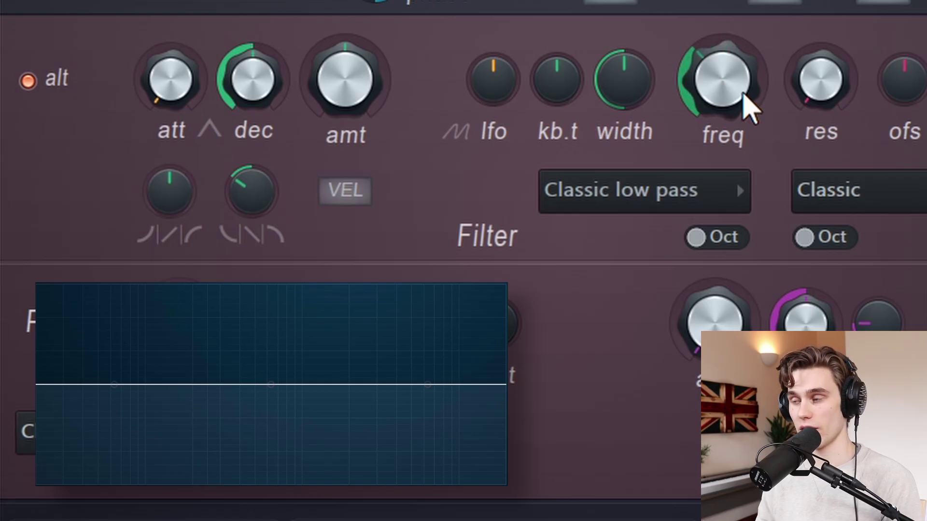
{"action": "scroll", "coordinate": [740, 97], "scroll_direction": "up", "scroll_amount": 8}
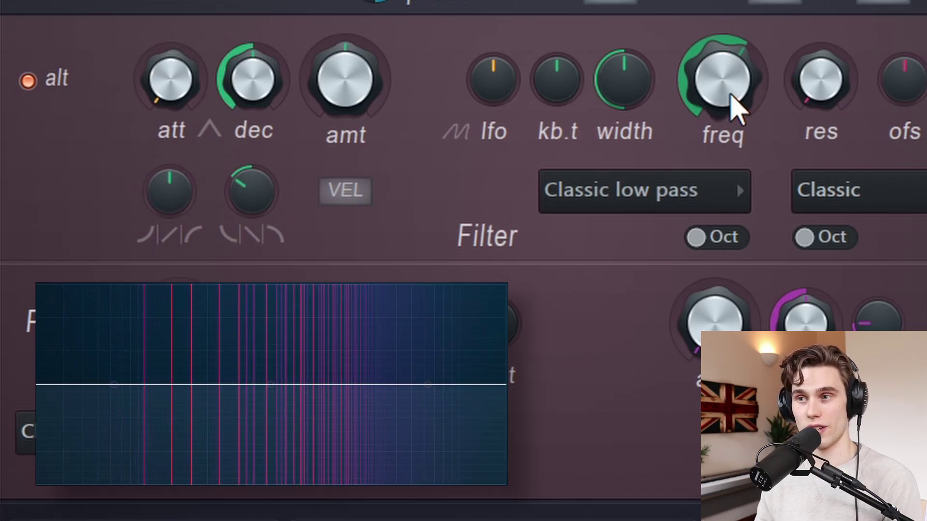
{"action": "scroll", "coordinate": [737, 109], "scroll_direction": "down", "scroll_amount": 6}
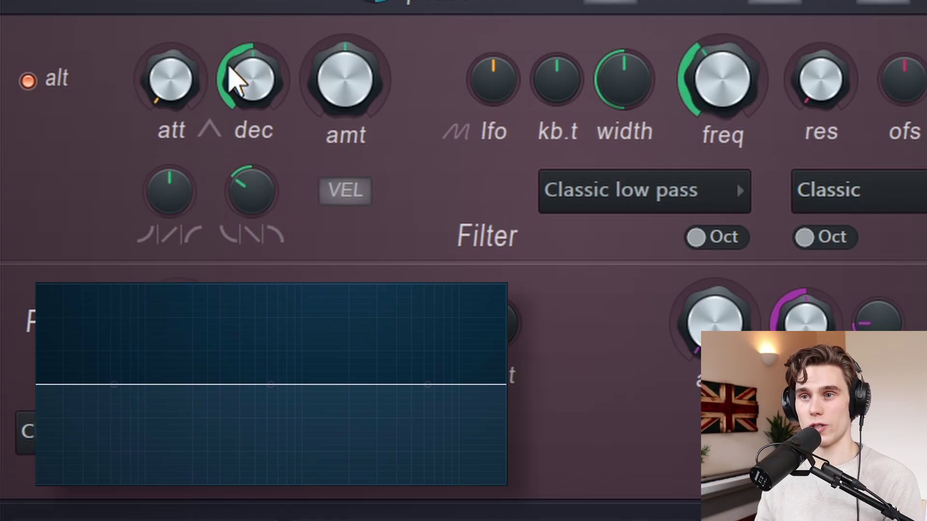
Step: Set the filter envelope's attack and decay to about a third each, and raise its amount well above centre
{"action": "left_click_drag", "start_coordinate": [159, 104], "coordinate": [176, 94]}
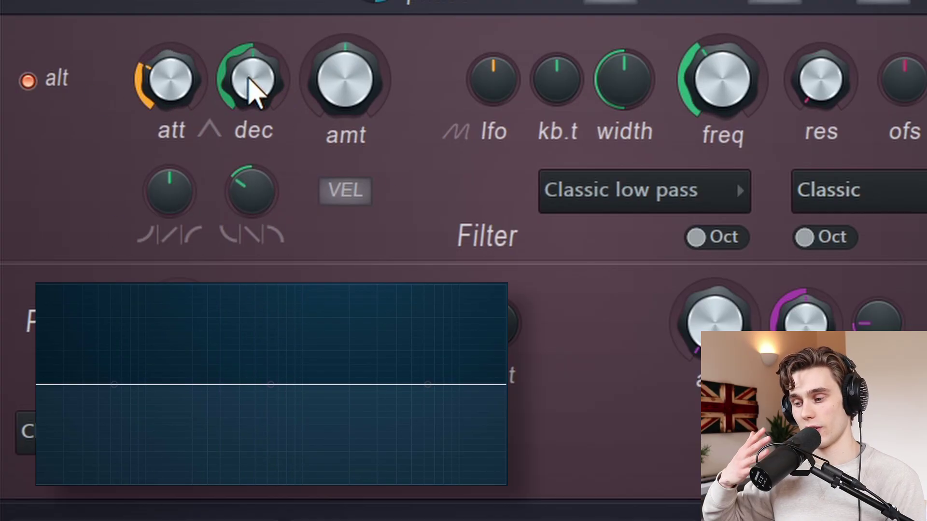
{"action": "left_click_drag", "start_coordinate": [183, 79], "coordinate": [211, 99]}
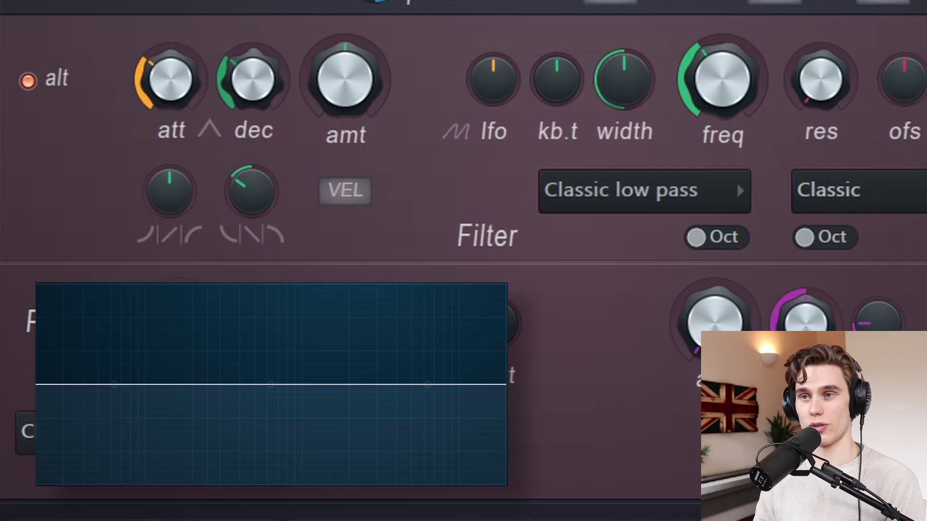
{"action": "left_click_drag", "start_coordinate": [347, 90], "coordinate": [369, 141]}
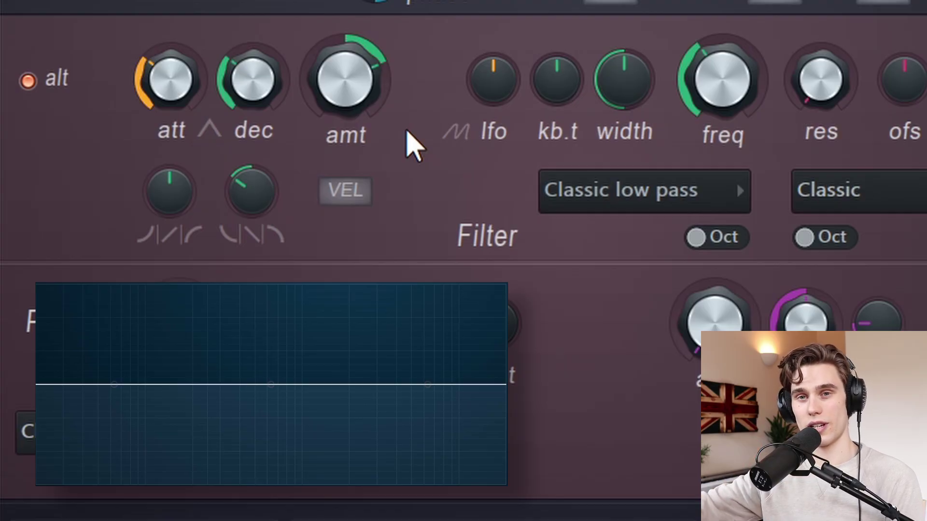
{"action": "left_click_drag", "start_coordinate": [372, 103], "coordinate": [369, 104]}
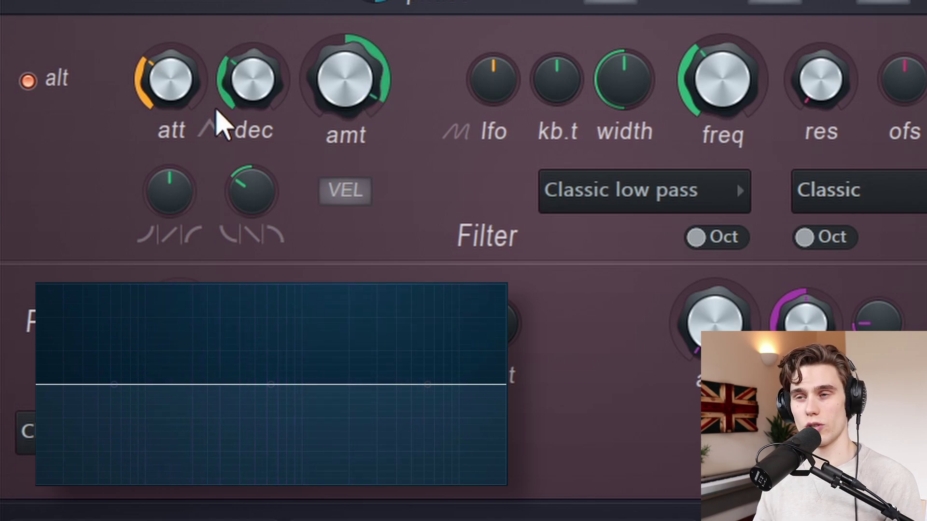
Step: Lower the filter envelope's attack to near minimum, and try different attack and decay times
{"action": "left_click_drag", "start_coordinate": [176, 82], "coordinate": [176, 108]}
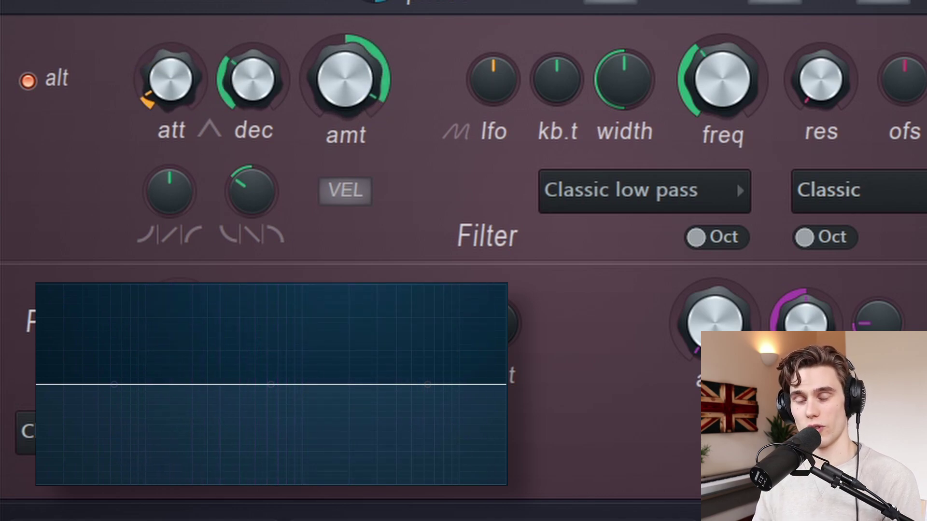
{"action": "left_click_drag", "start_coordinate": [234, 74], "coordinate": [235, 111]}
{"action": "left_click_drag", "start_coordinate": [145, 82], "coordinate": [145, 80]}
{"action": "left_click_drag", "start_coordinate": [227, 92], "coordinate": [300, 41]}
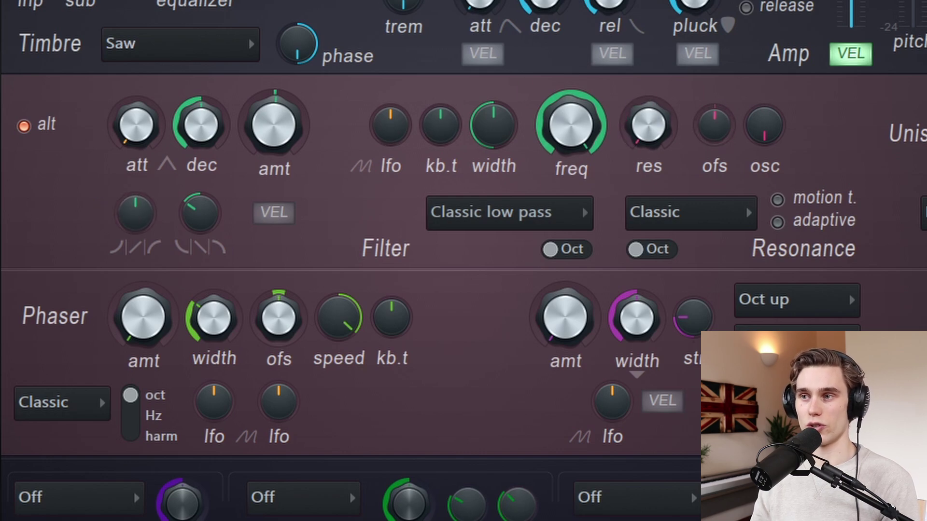
{"action": "left_click", "coordinate": [716, 126]}
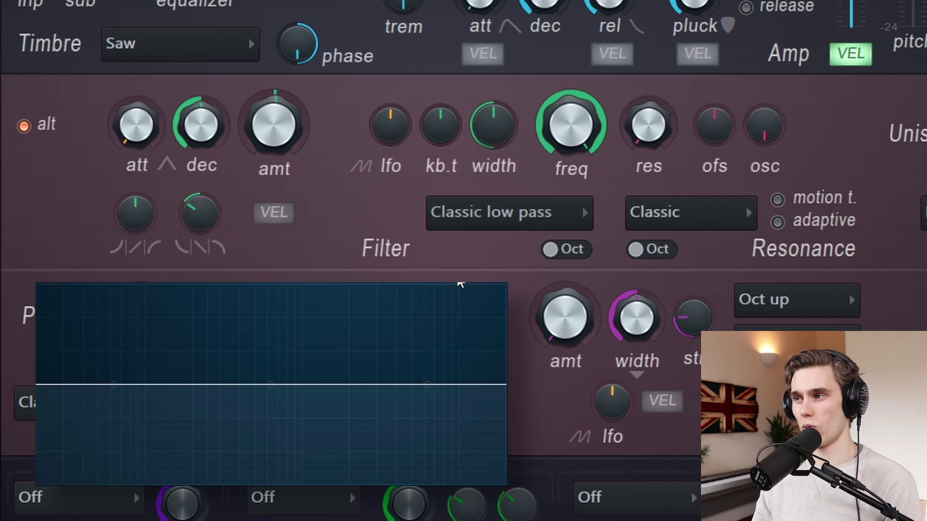
{"action": "left_click_drag", "start_coordinate": [427, 384], "coordinate": [352, 387]}
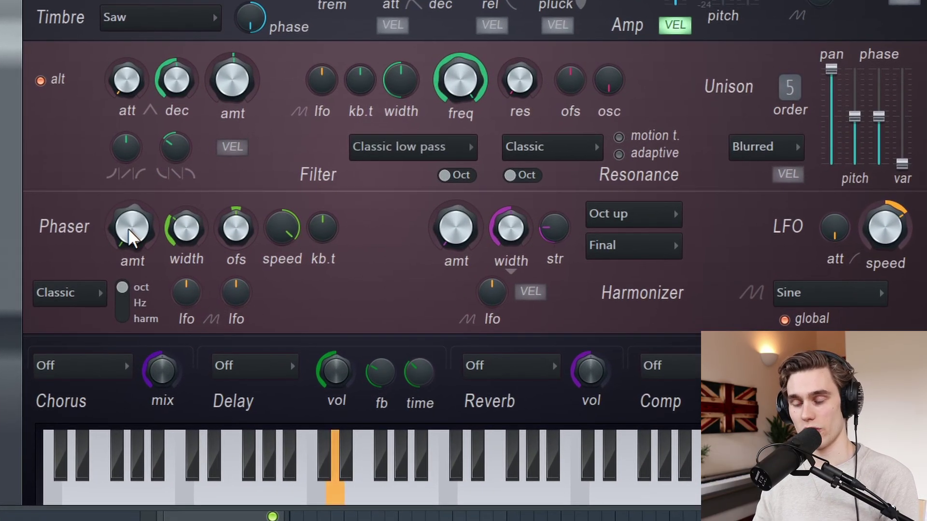
Step: Try the phaser amount at about a fifth, and look through the chorus types while leaving chorus off
{"action": "left_click_drag", "start_coordinate": [128, 228], "coordinate": [129, 184]}
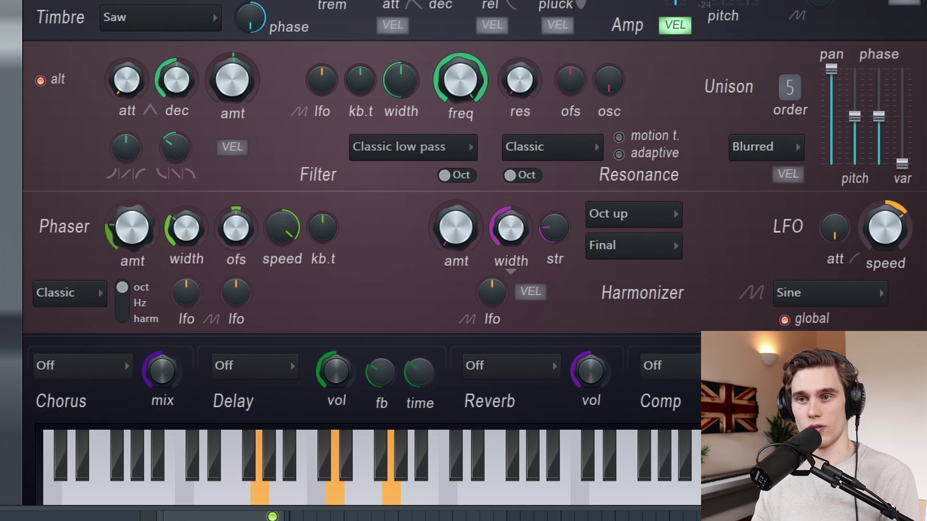
{"action": "left_click", "coordinate": [123, 366]}
{"action": "left_click", "coordinate": [123, 366]}
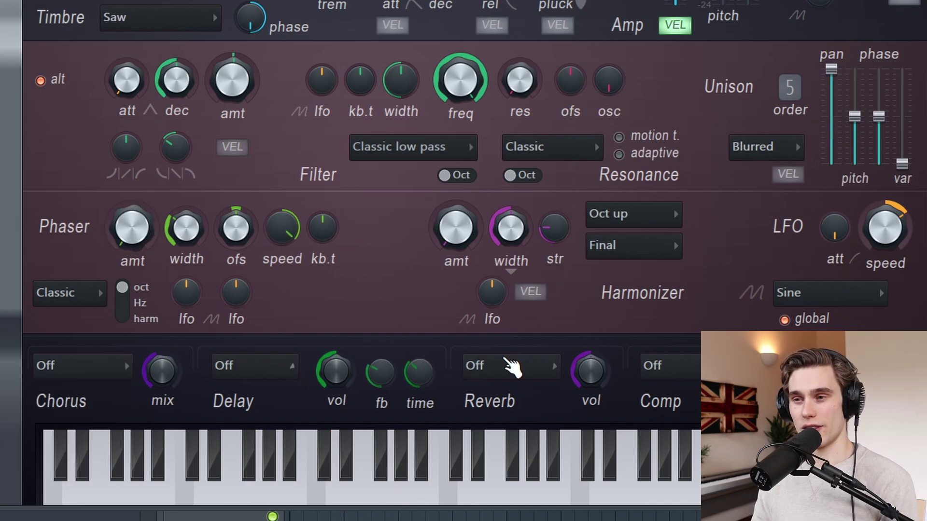
Step: Set the delay type to Stereoized and the reverb type to Large hall
{"action": "left_click", "coordinate": [291, 375]}
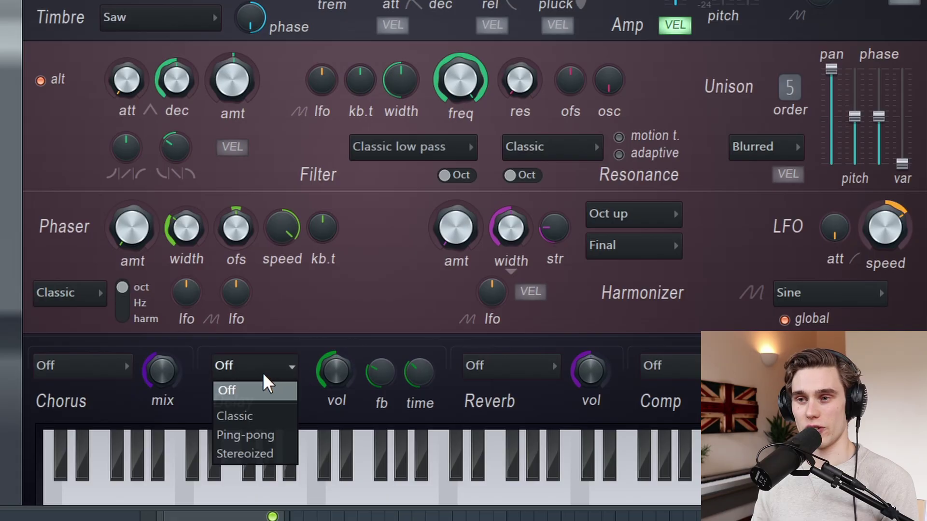
{"action": "left_click", "coordinate": [255, 455]}
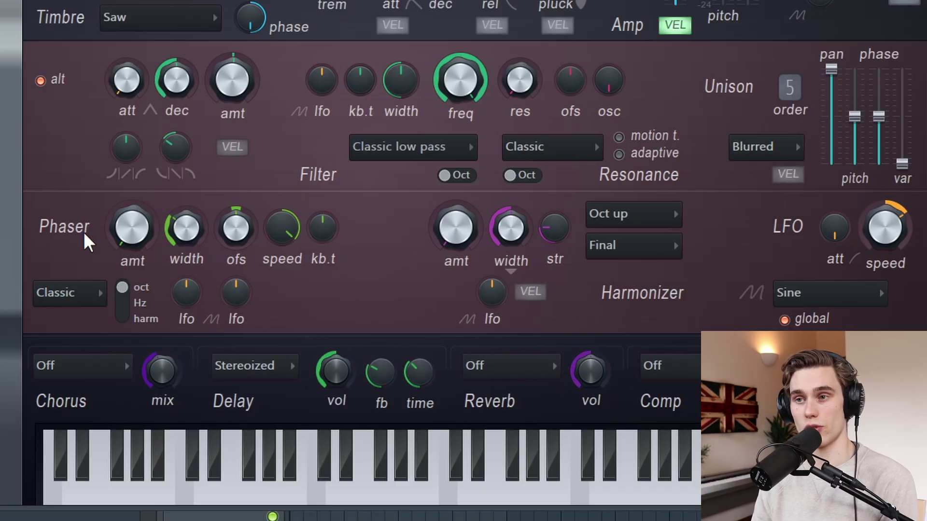
{"action": "left_click", "coordinate": [521, 378]}
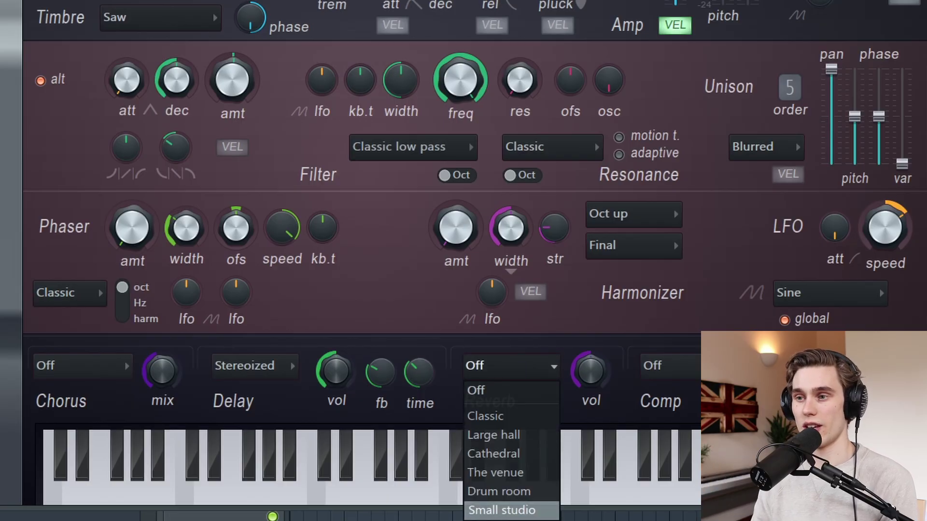
{"action": "left_click", "coordinate": [503, 437]}
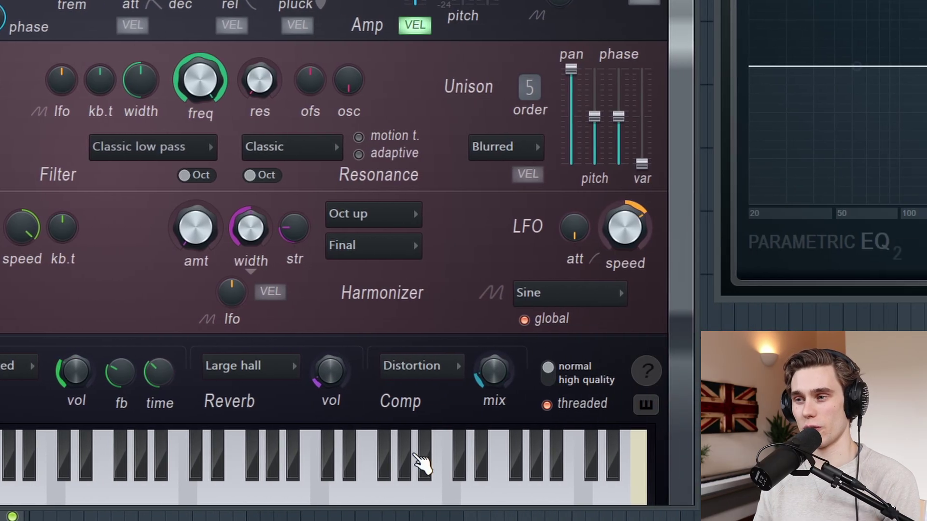
Step: Raise the mix of the Distortion compressor effect, and try the amp volume slider around its middle
{"action": "left_click_drag", "start_coordinate": [486, 379], "coordinate": [493, 365]}
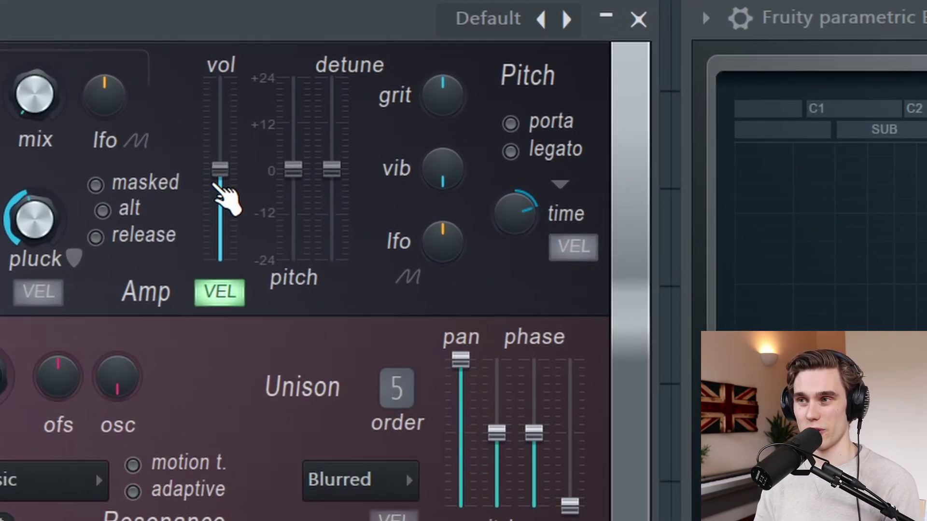
{"action": "left_click_drag", "start_coordinate": [227, 198], "coordinate": [227, 177]}
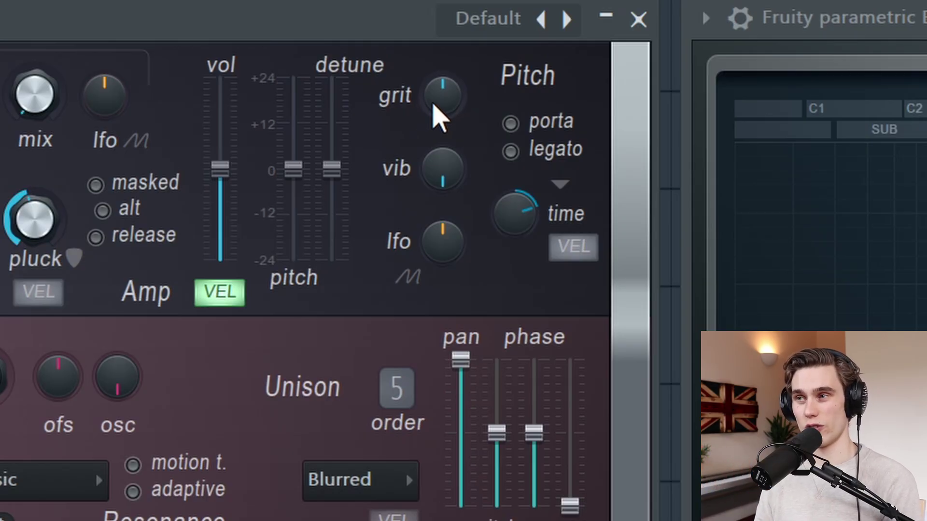
Step: Try the pitch grit control, and compare the Pulse LFO shape with Sine, leaving Sine selected
{"action": "left_click_drag", "start_coordinate": [434, 104], "coordinate": [457, 132]}
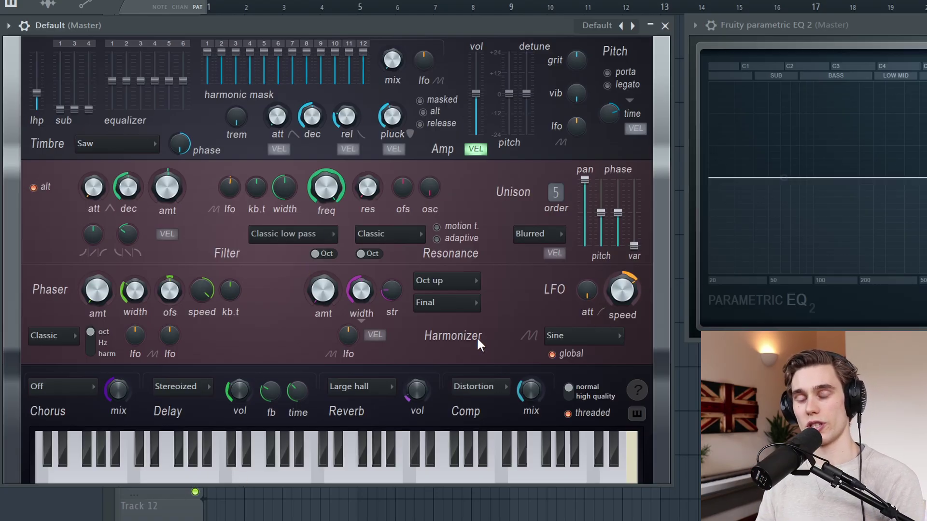
{"action": "left_click", "coordinate": [580, 337]}
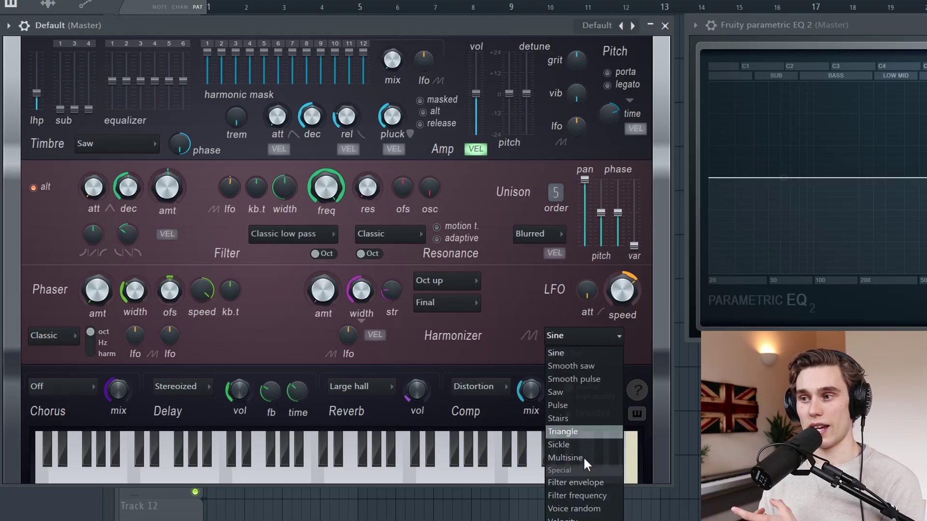
{"action": "left_click", "coordinate": [579, 354]}
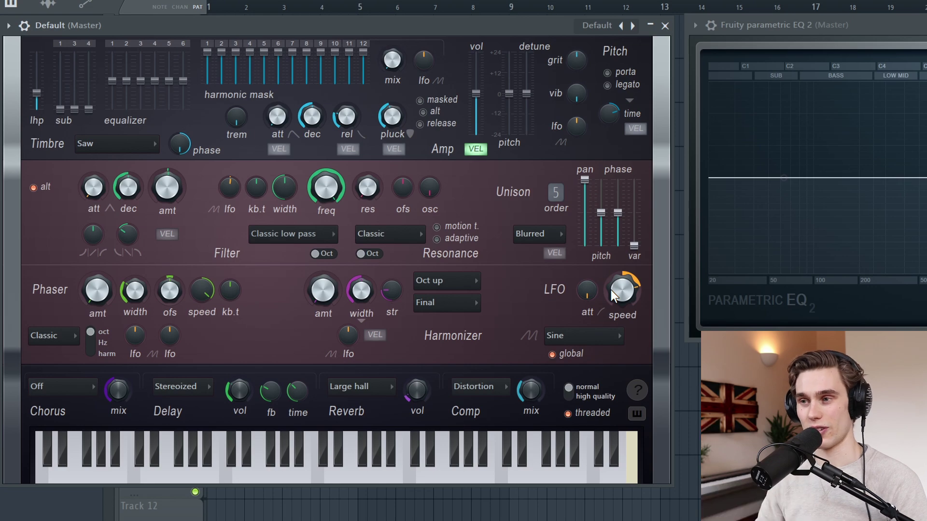
{"action": "left_click", "coordinate": [596, 335]}
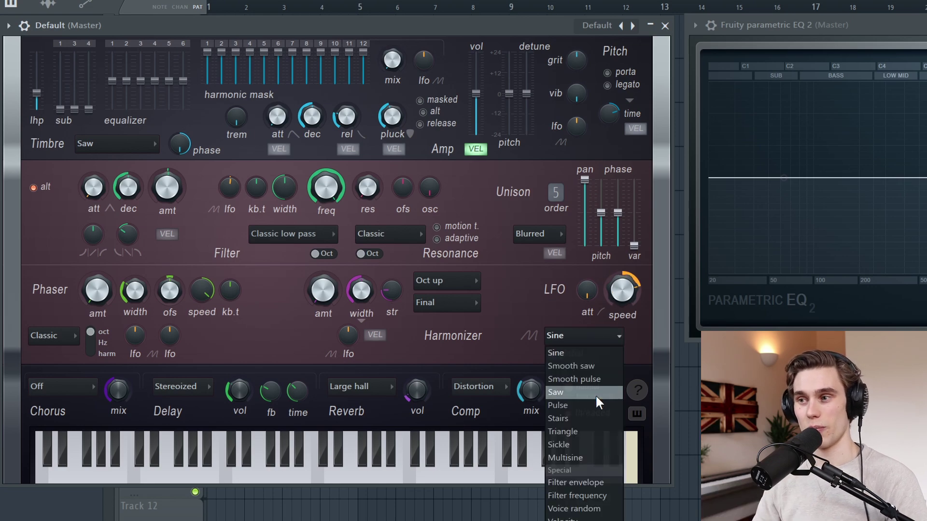
{"action": "left_click", "coordinate": [589, 402]}
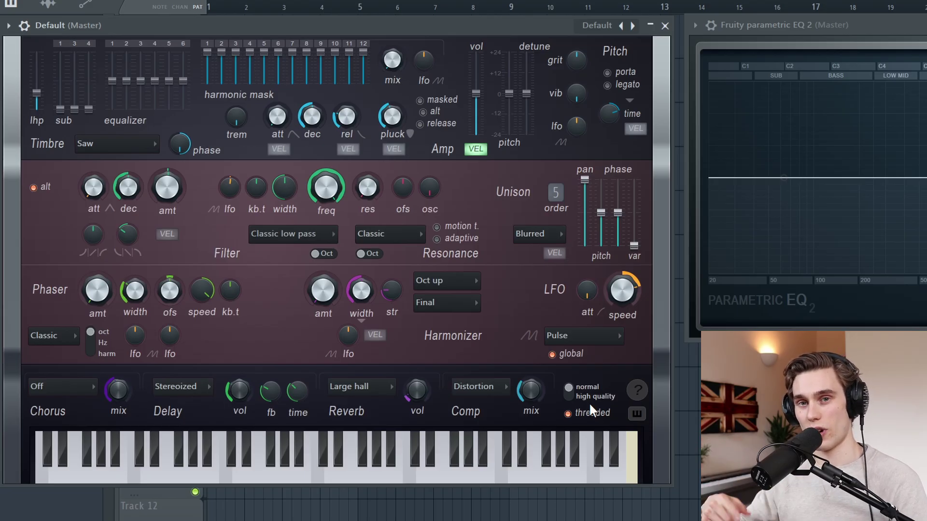
{"action": "left_click", "coordinate": [601, 338]}
{"action": "left_click", "coordinate": [601, 354]}
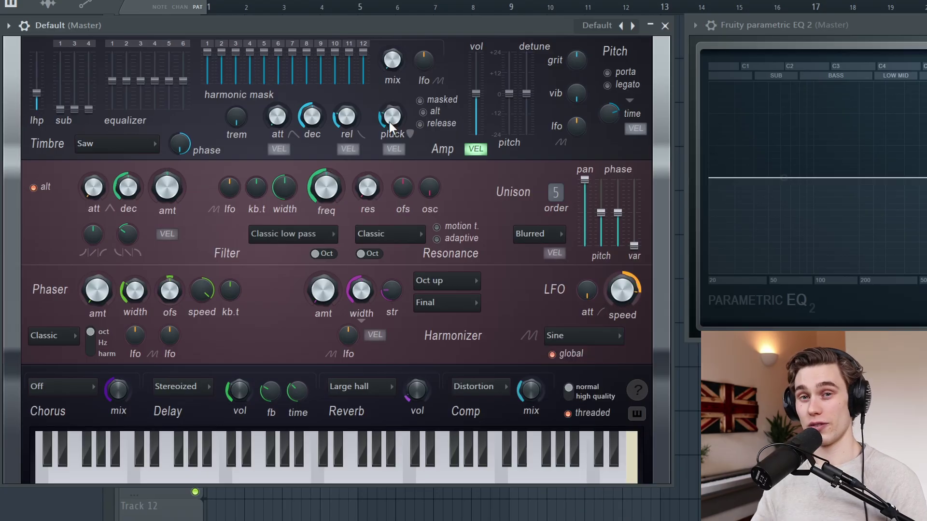
Step: Raise the amp pluck to maximum, and turn up the filter's LFO amount while trying different LFO speeds
{"action": "left_click_drag", "start_coordinate": [391, 115], "coordinate": [391, 99]}
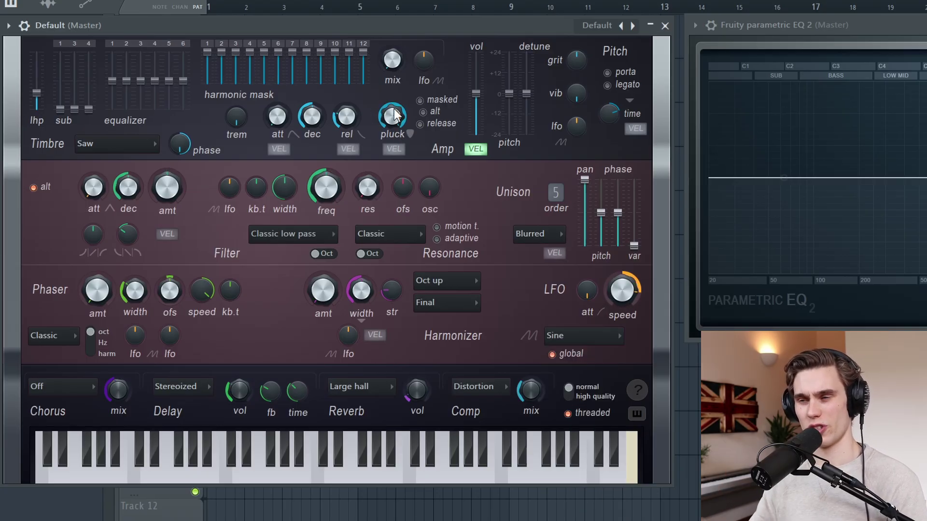
{"action": "left_click_drag", "start_coordinate": [624, 287], "coordinate": [624, 283]}
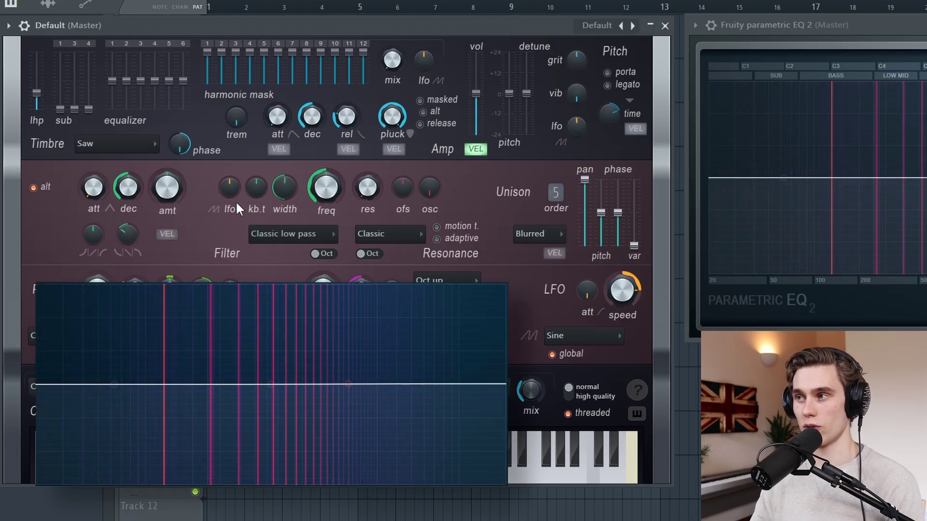
{"action": "left_click_drag", "start_coordinate": [236, 186], "coordinate": [237, 166]}
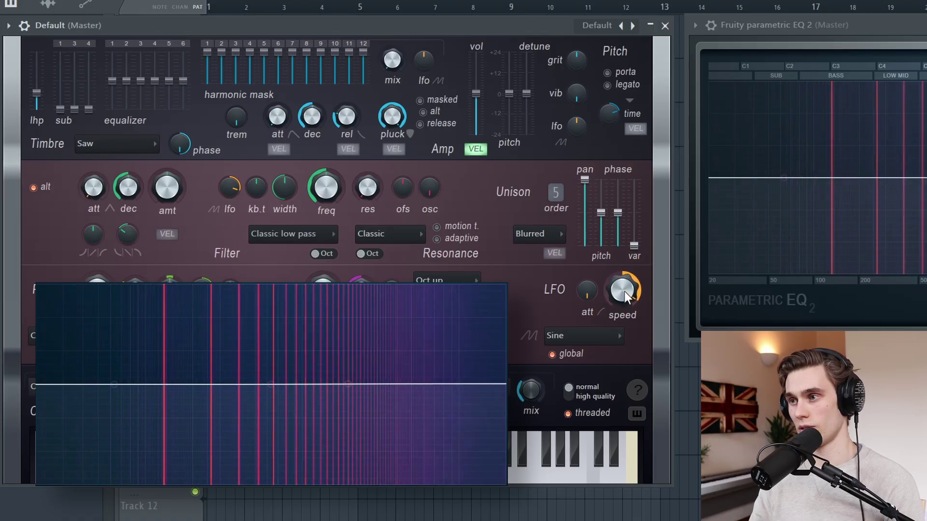
{"action": "left_click_drag", "start_coordinate": [624, 287], "coordinate": [626, 289]}
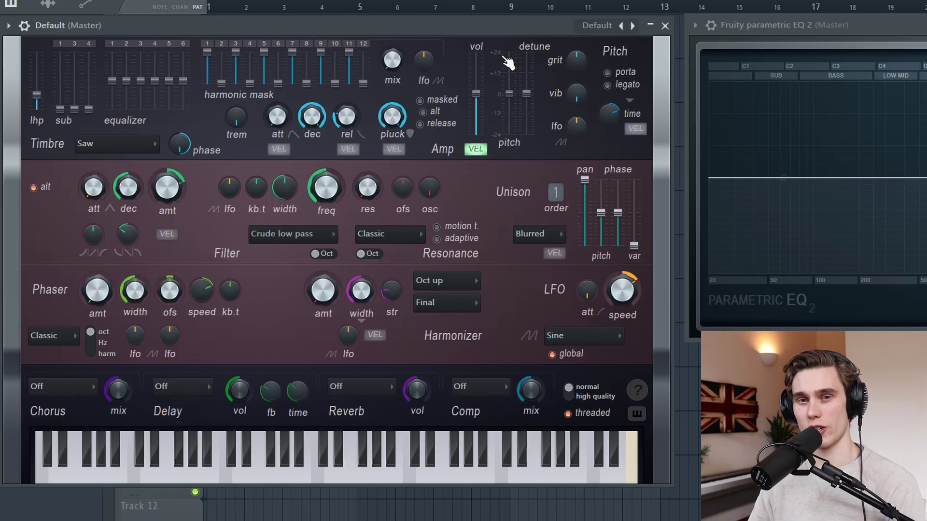
Step: Starting from the Default preset, shorten the amp envelope's decay to about a quarter and reduce the pluck to around its middle
{"action": "left_click", "coordinate": [599, 25]}
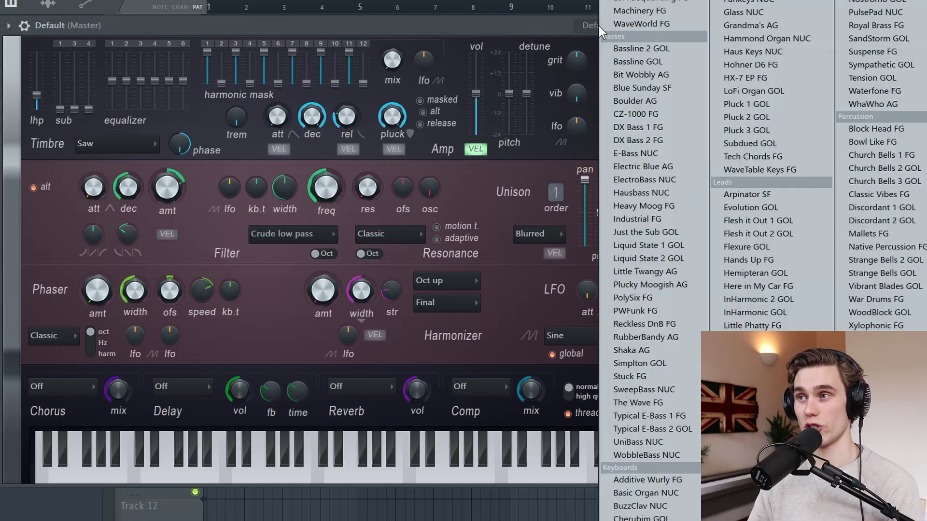
{"action": "key", "text": "Escape"}
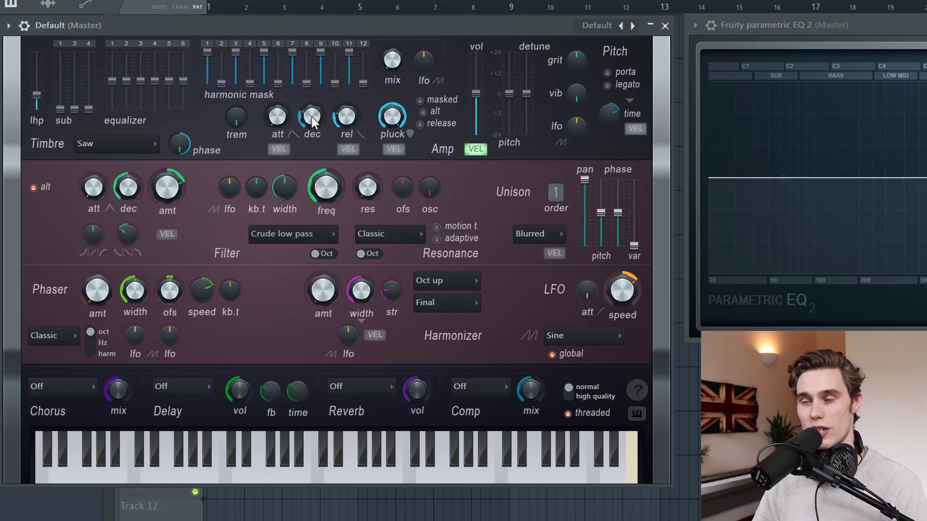
{"action": "left_click_drag", "start_coordinate": [311, 117], "coordinate": [310, 117]}
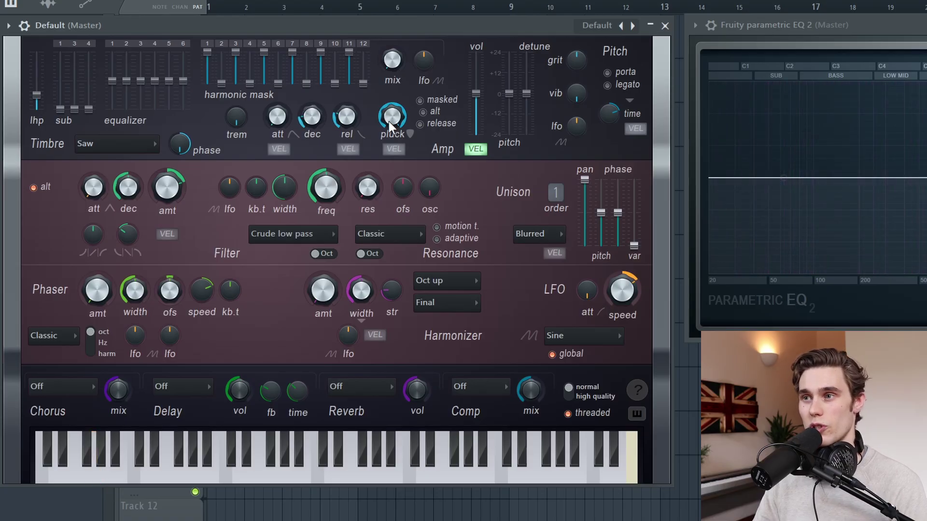
{"action": "mouse_move", "coordinate": [392, 115]}
{"action": "left_mouse_down"}
{"action": "mouse_move", "coordinate": [392, 124]}
{"action": "mouse_move", "coordinate": [388, 107]}
{"action": "mouse_move", "coordinate": [387, 114]}
{"action": "left_mouse_up"}
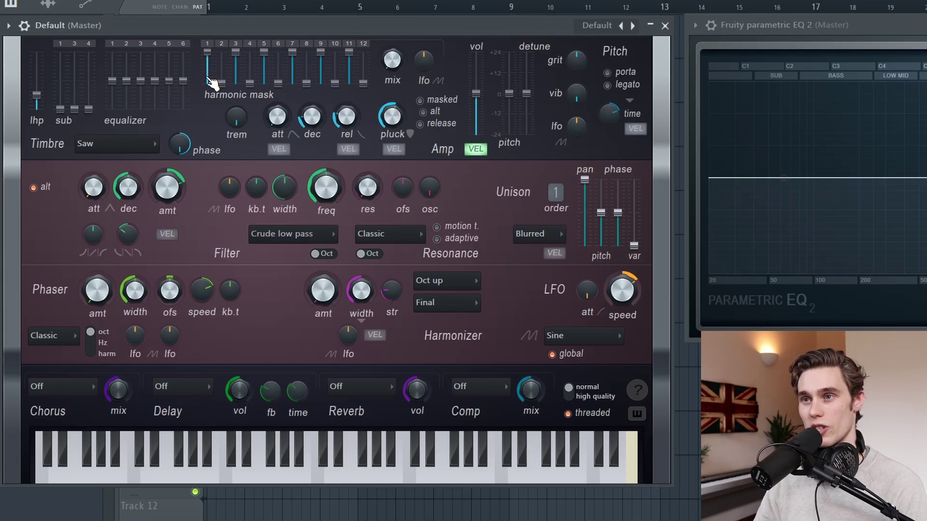
Step: Lower equalizer band 6, and set the compressor effect to Distortion
{"action": "left_click_drag", "start_coordinate": [188, 84], "coordinate": [189, 94]}
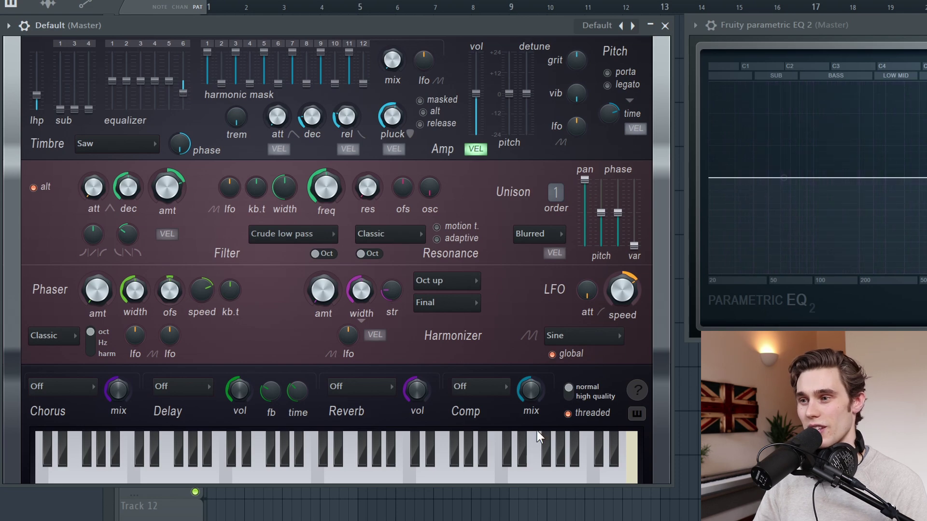
{"action": "left_click", "coordinate": [475, 391]}
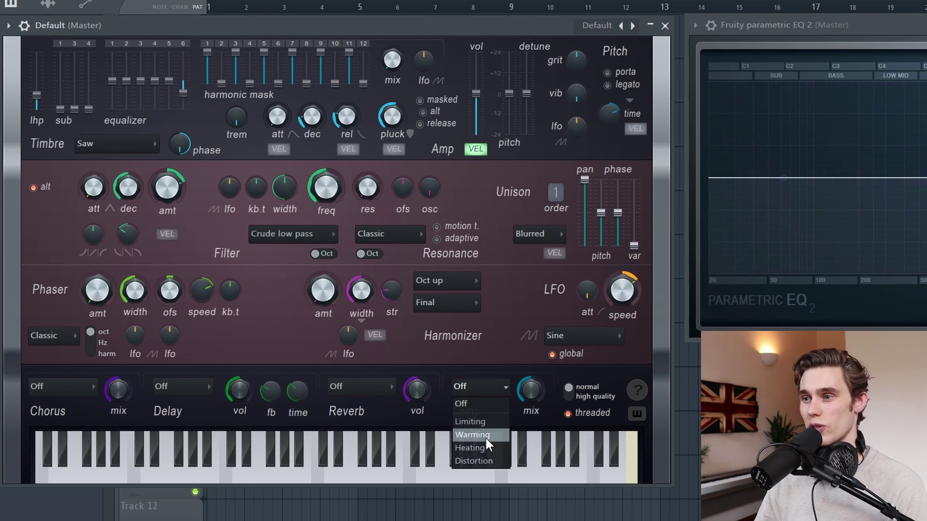
{"action": "left_click", "coordinate": [497, 462]}
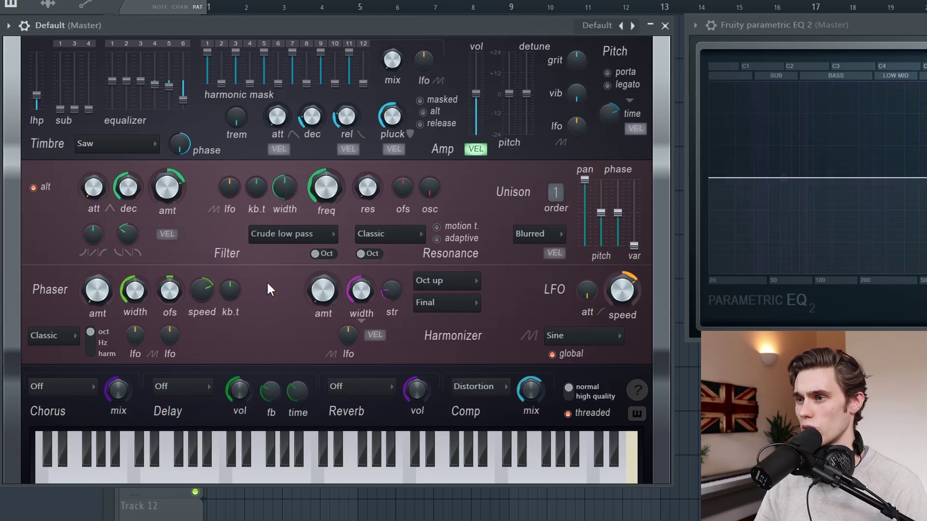
Step: Set the reverb type to Classic with a low volume, and raise the unison order to 3
{"action": "left_click", "coordinate": [363, 386]}
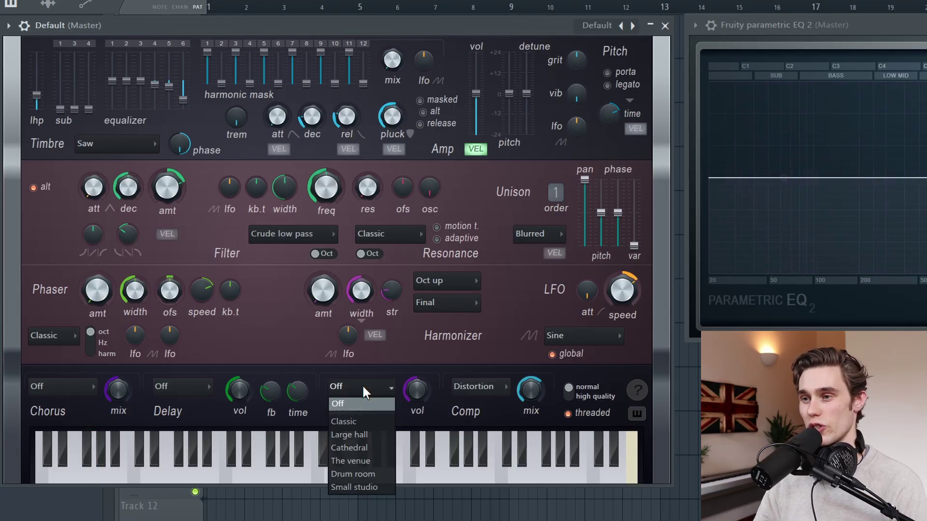
{"action": "left_click", "coordinate": [361, 420]}
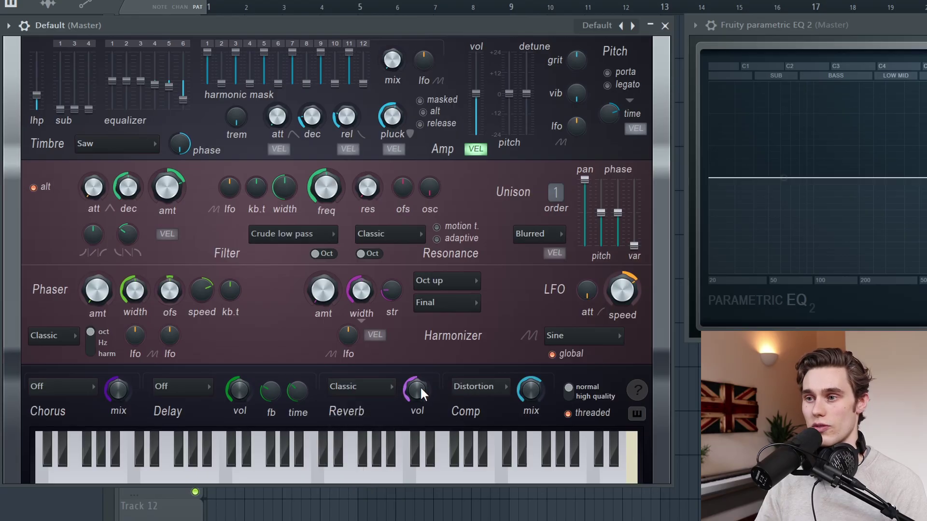
{"action": "left_click_drag", "start_coordinate": [421, 389], "coordinate": [421, 425]}
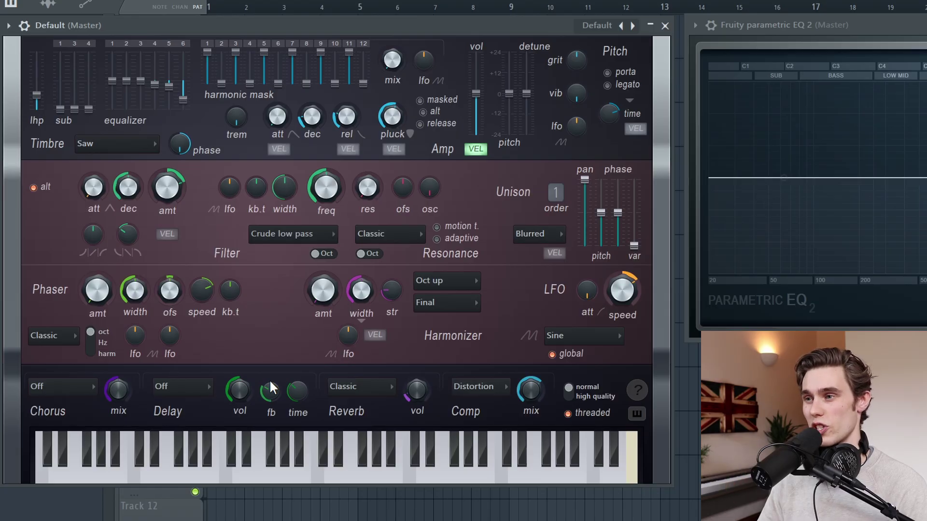
{"action": "scroll", "coordinate": [559, 195], "scroll_direction": "up", "scroll_amount": 1}
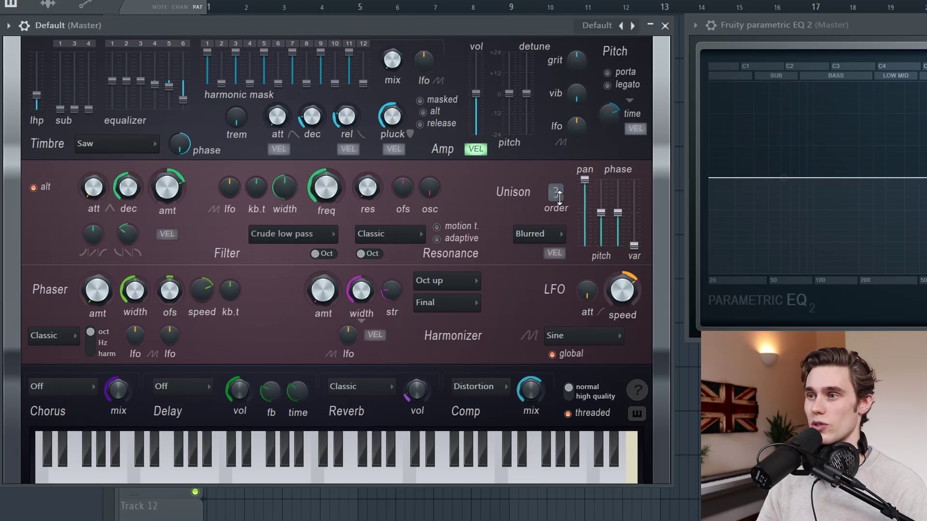
{"action": "scroll", "coordinate": [558, 196], "scroll_direction": "up", "scroll_amount": 1}
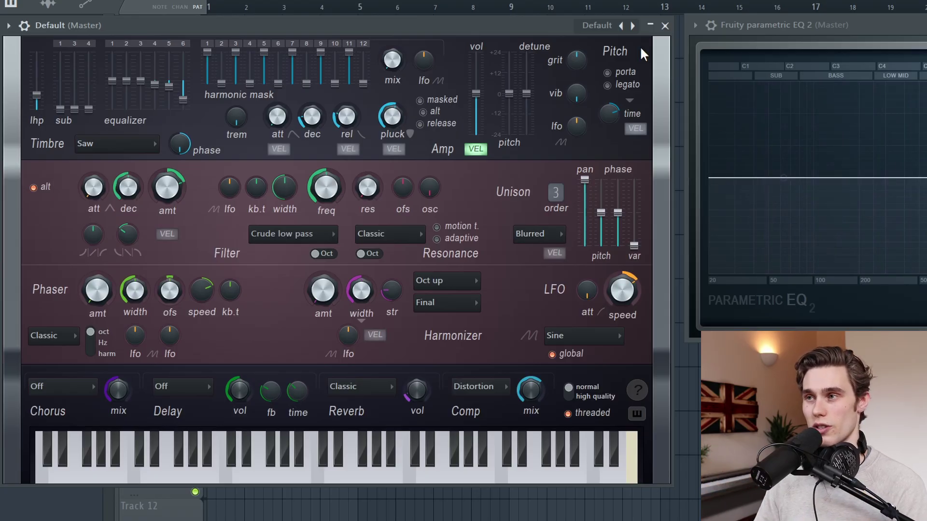
Step: Reset the synth to the Default preset, and lengthen the amp envelope's attack to about three quarters
{"action": "left_click", "coordinate": [604, 28]}
{"action": "key", "text": "Escape"}
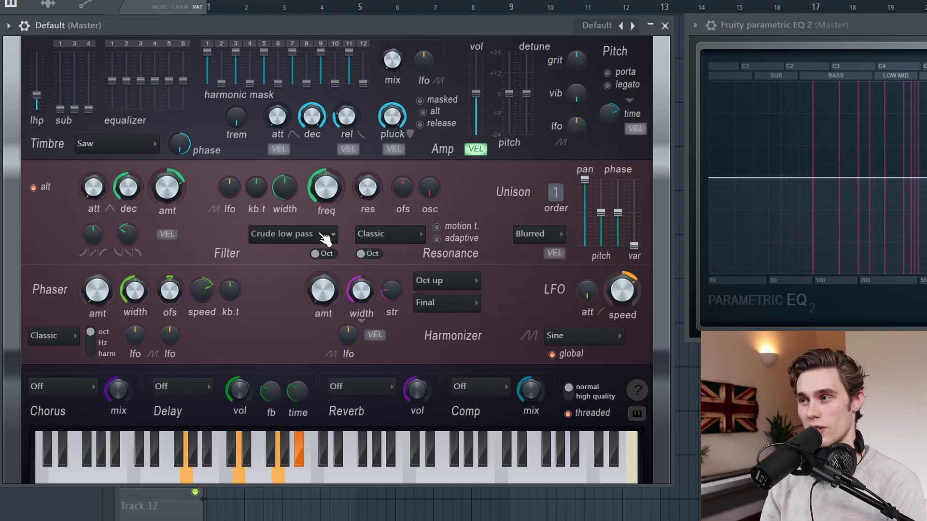
{"action": "left_click_drag", "start_coordinate": [277, 120], "coordinate": [277, 94]}
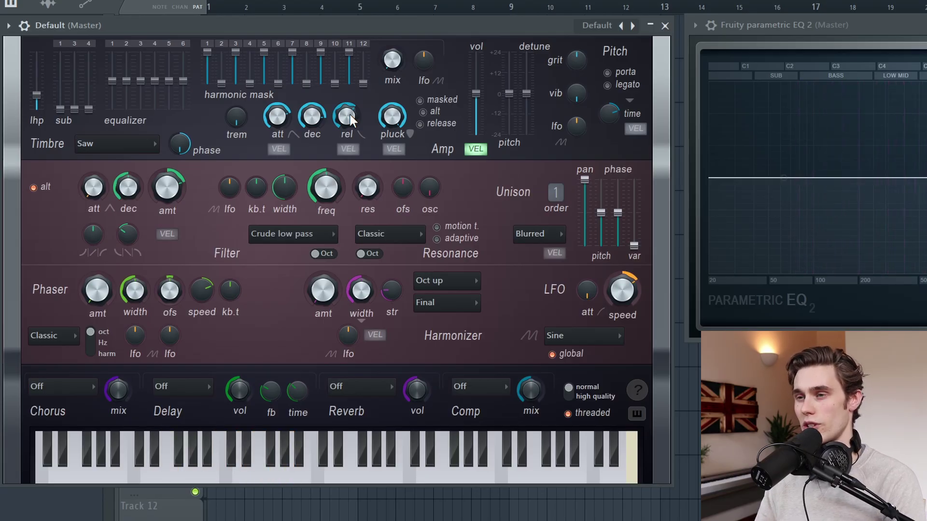
Step: Set the reverb type to Cathedral, and raise the unison order to 9
{"action": "left_click", "coordinate": [383, 390]}
{"action": "left_click", "coordinate": [354, 450]}
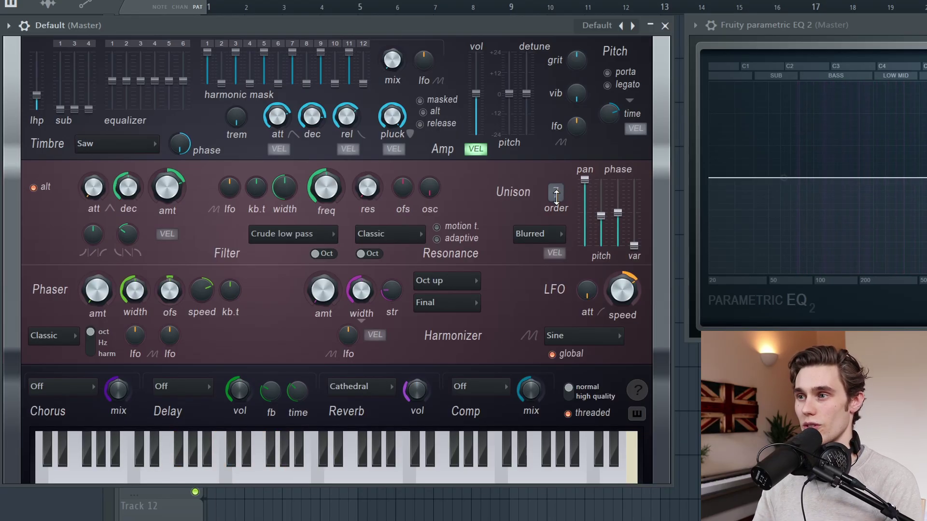
{"action": "left_click_drag", "start_coordinate": [569, 197], "coordinate": [569, 192]}
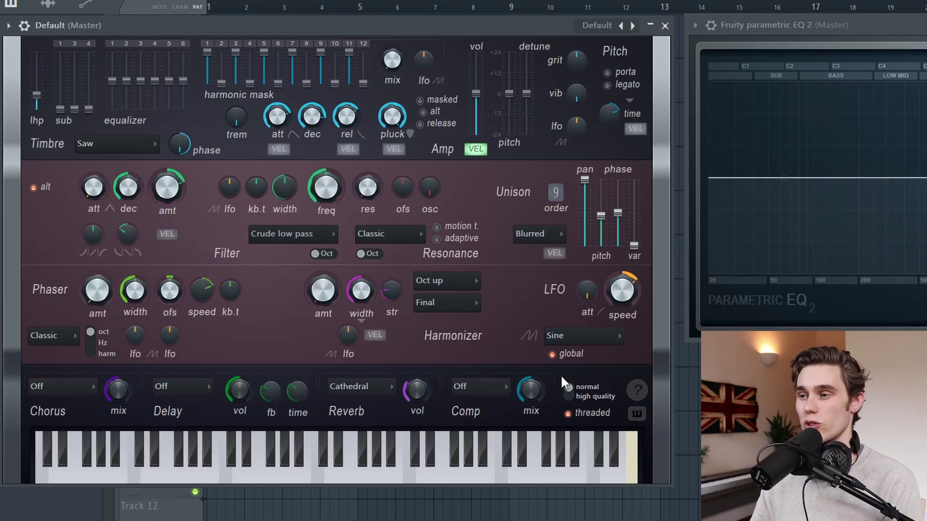
Step: Switch the rendering to high quality, and raise the harmonic mask mix to maximum
{"action": "left_click", "coordinate": [571, 396]}
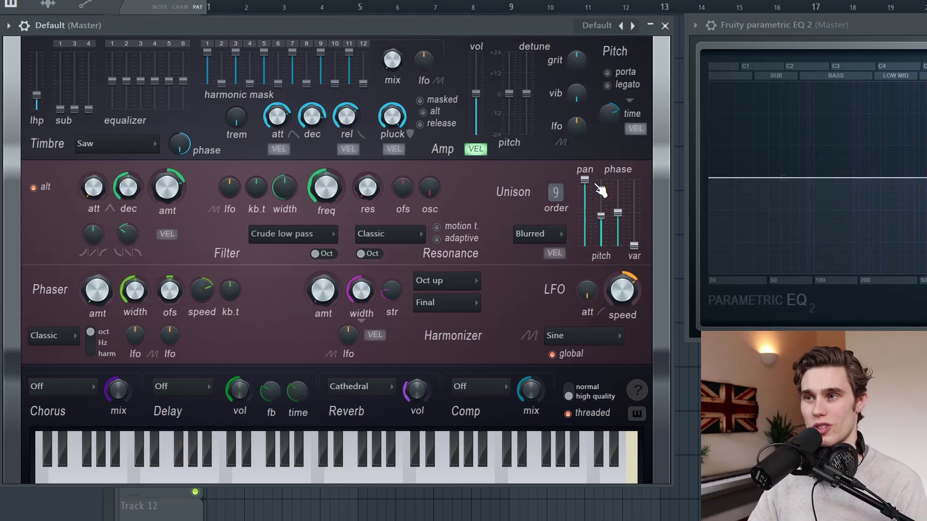
{"action": "left_click_drag", "start_coordinate": [389, 62], "coordinate": [388, 36]}
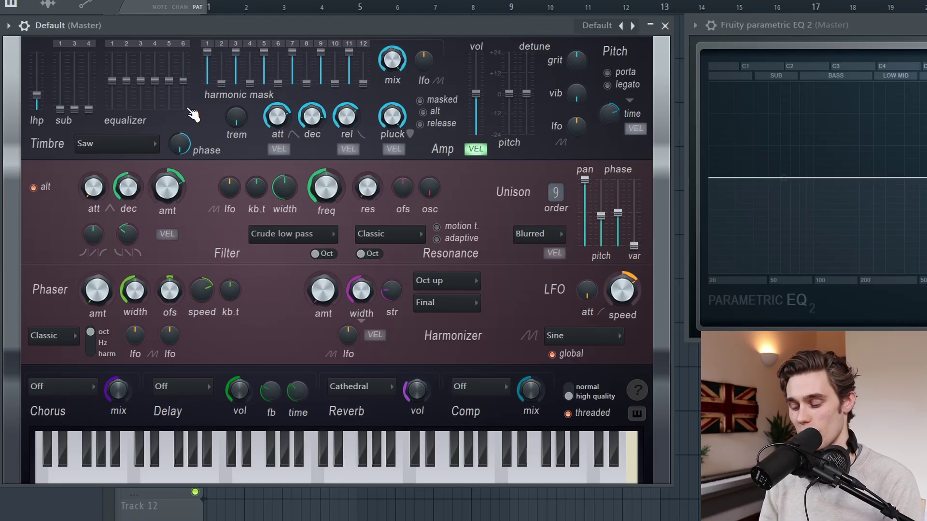